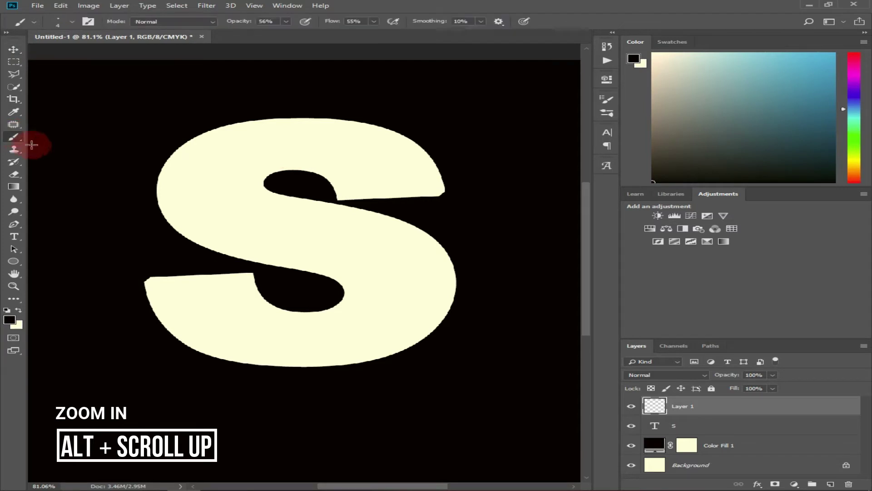
Paint three thin black dividing lines across the S on Layer 1: through the upper-left curve, the right curve and the base
scroll(229, 228, "up", 3)
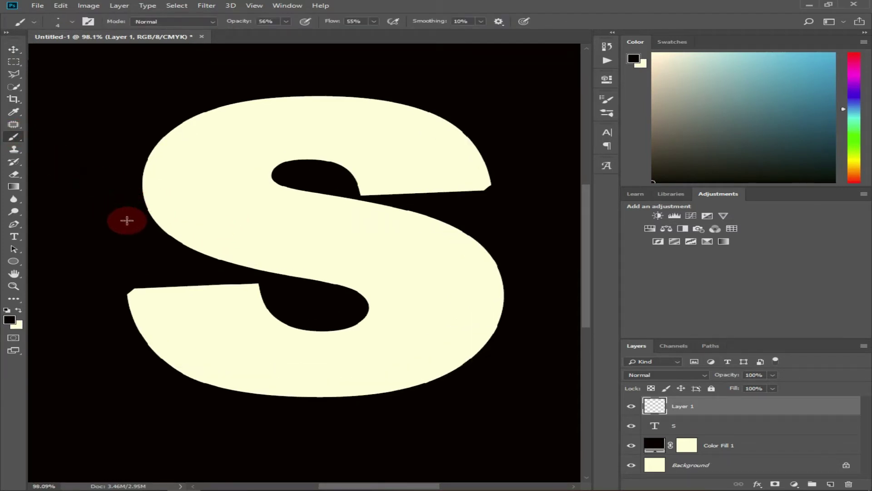
mouse_move(126, 220)
left_mouse_down()
mouse_move(202, 185)
mouse_move(326, 177)
left_mouse_up()
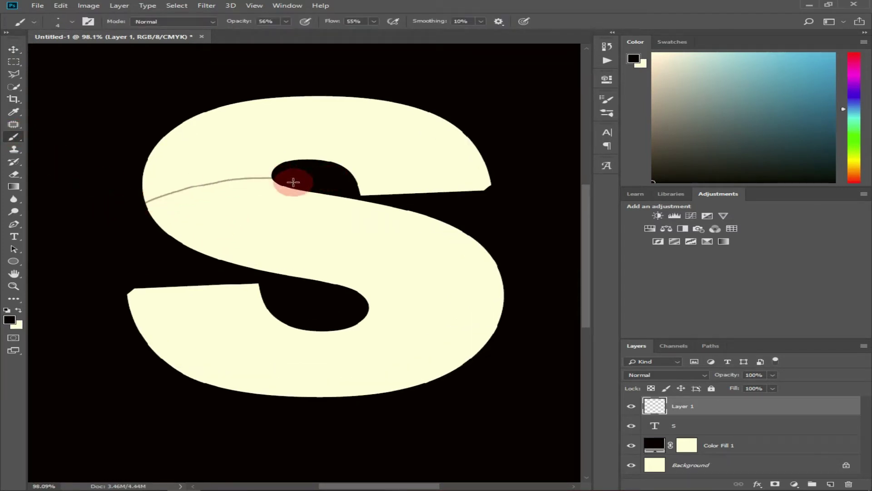
key("ctrl+z")
mouse_move(159, 228)
left_mouse_down()
mouse_move(194, 207)
mouse_move(335, 176)
left_mouse_up()
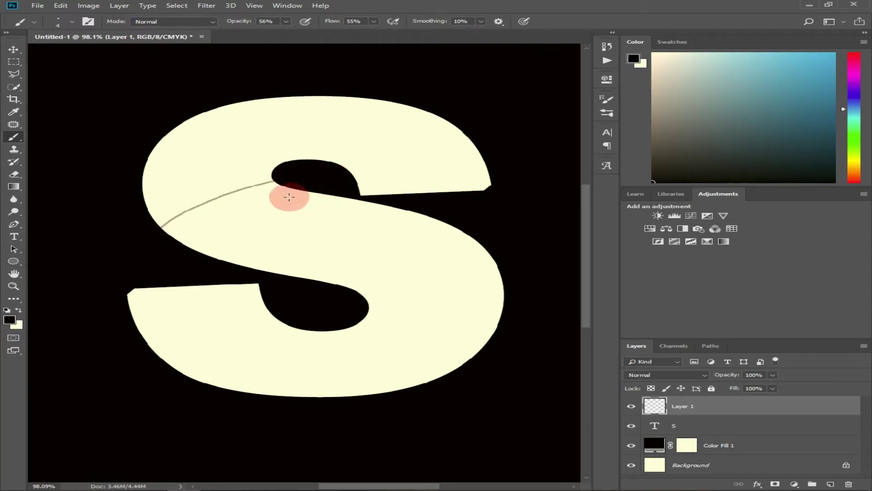
mouse_move(296, 283)
left_mouse_down()
mouse_move(416, 274)
mouse_move(490, 241)
left_mouse_up()
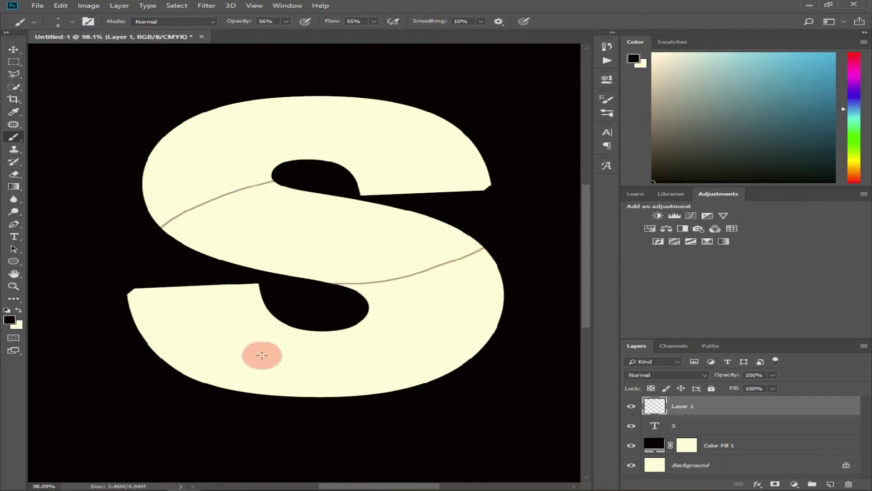
mouse_move(175, 368)
left_mouse_down()
mouse_move(369, 346)
mouse_move(468, 360)
left_mouse_up()
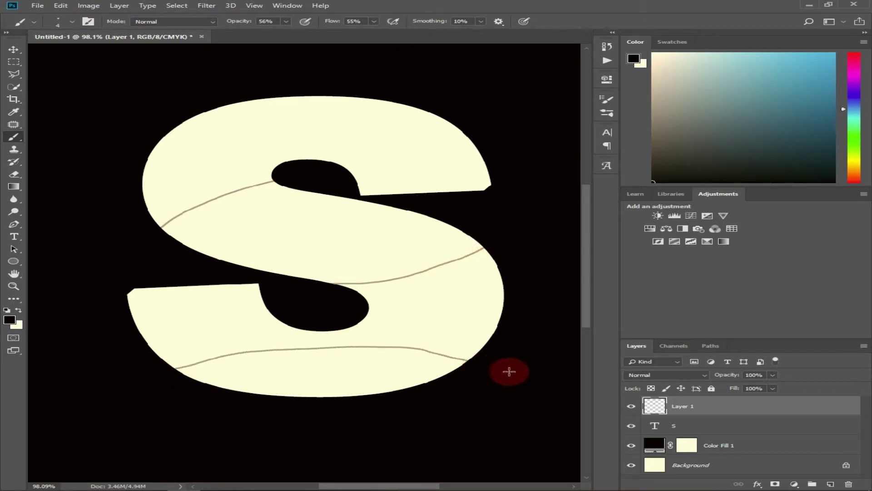
Rasterize the S type layer
scroll(475, 295, "down", 3)
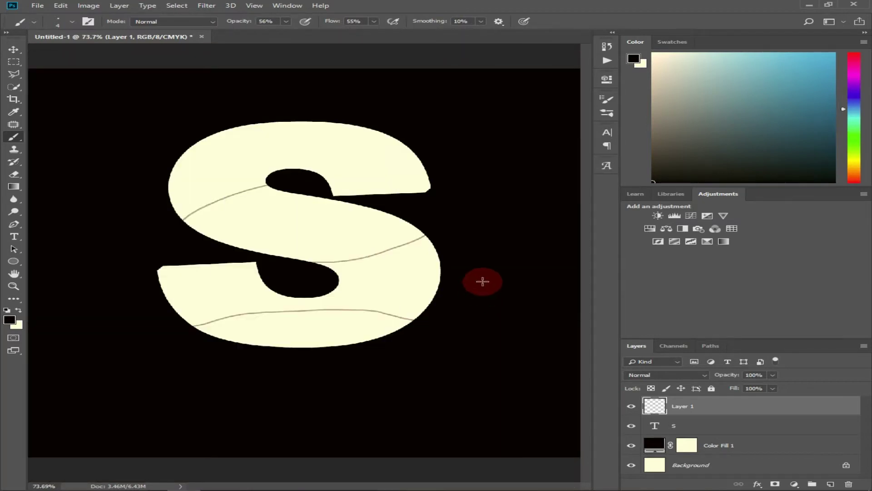
left_click(721, 427)
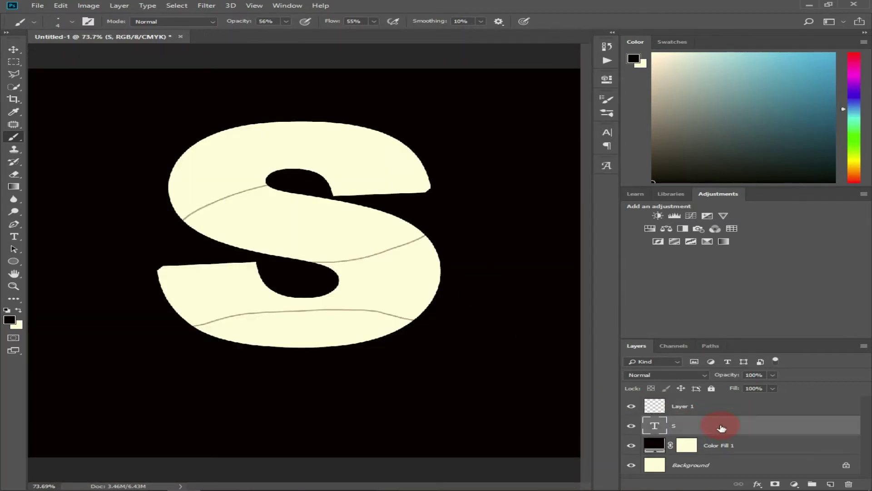
right_click(726, 427)
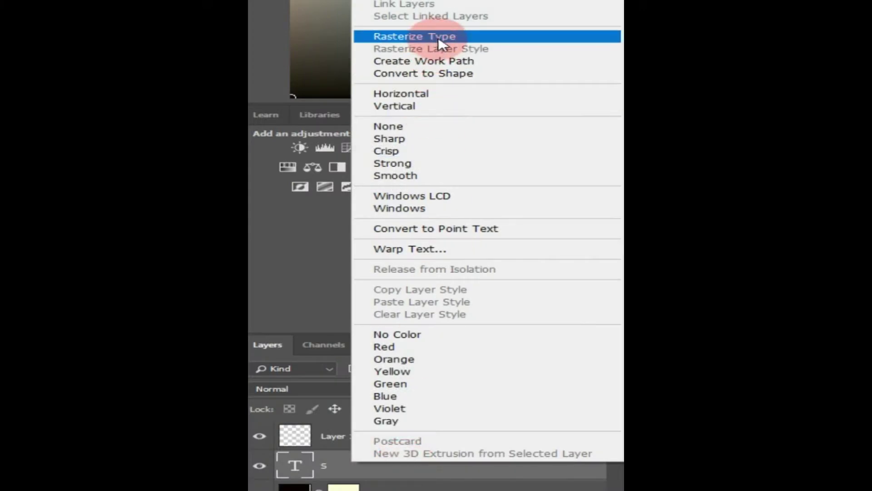
left_click(741, 143)
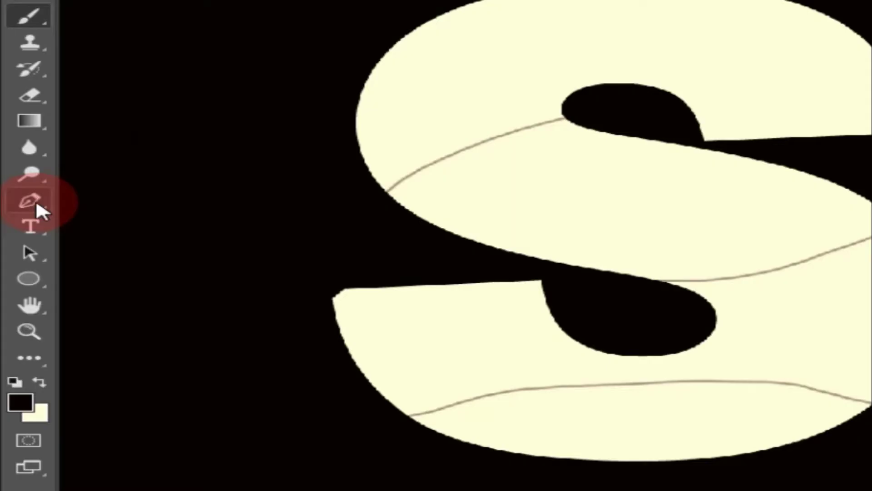
Trace the lowest dividing line with a curved Pen tool path, extending slightly past both outer edges of the S
left_click(16, 224)
scroll(585, 408, "up", 4)
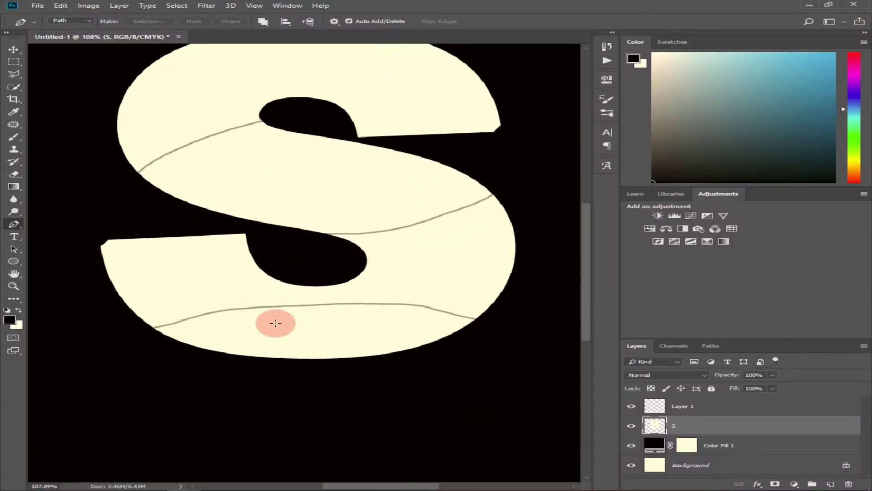
left_click(141, 330)
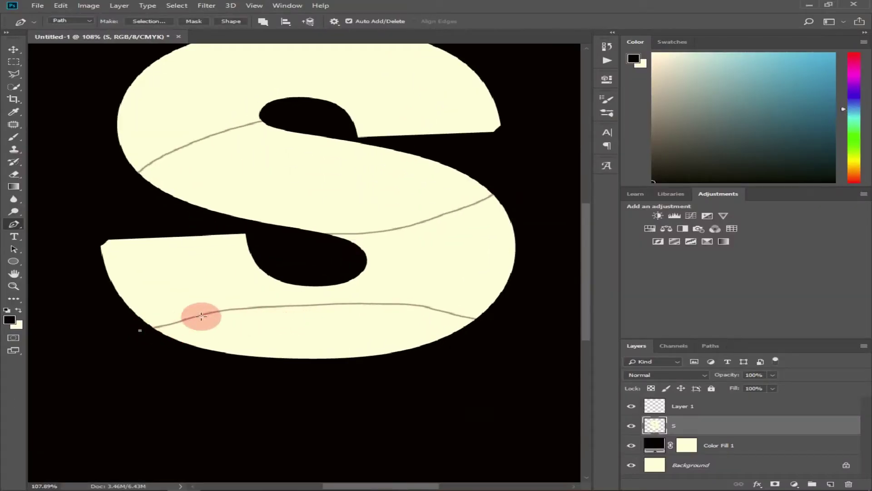
left_click_drag(197, 314, 221, 309)
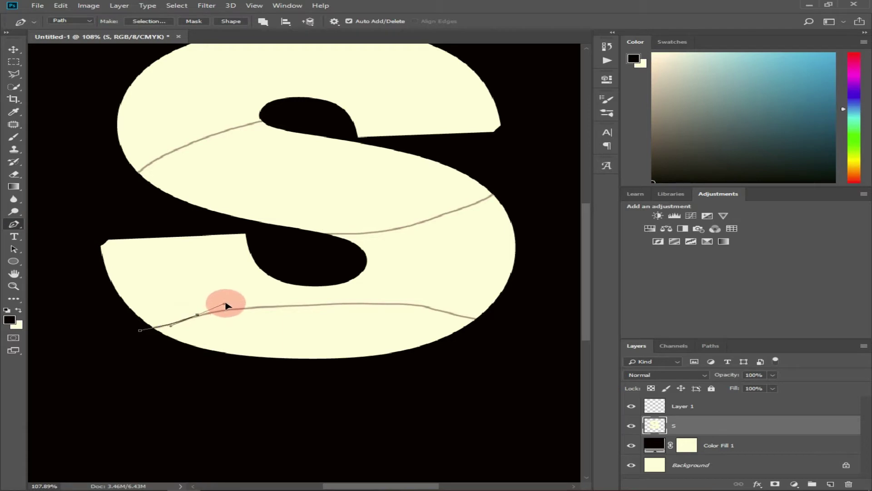
key("ctrl+z")
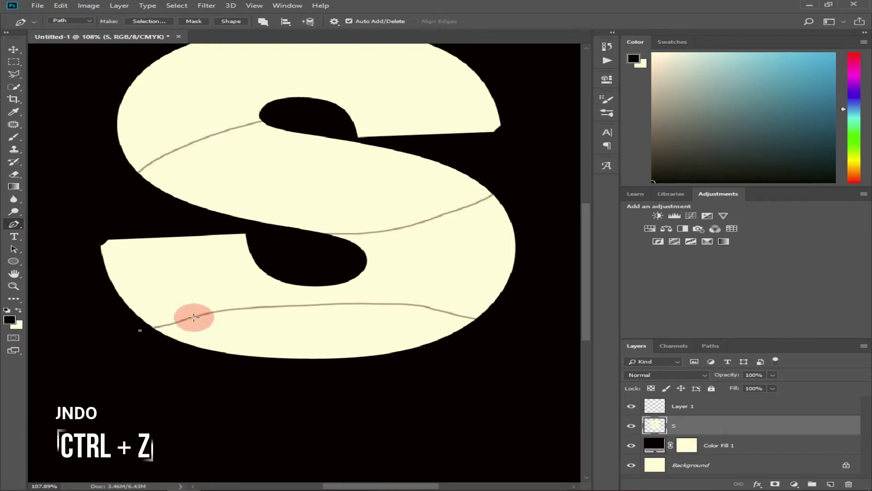
left_click_drag(194, 317, 209, 310)
left_click(194, 317, "alt")
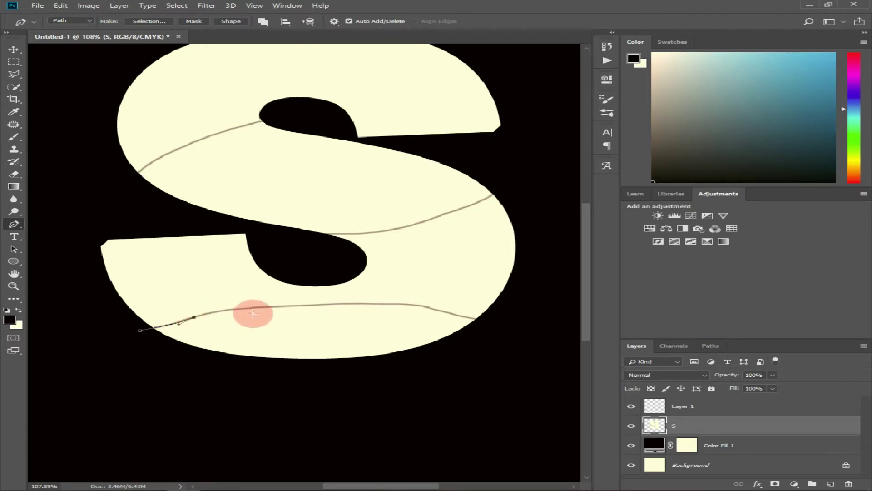
left_click_drag(406, 303, 567, 311)
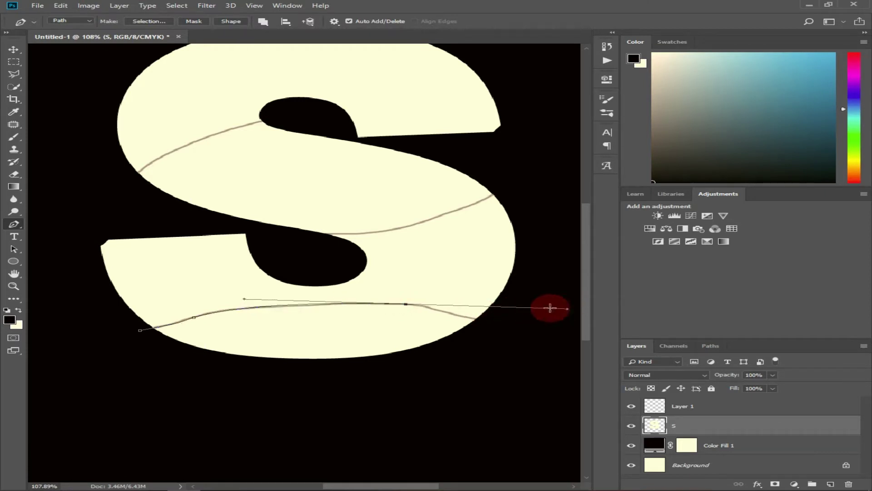
left_click(406, 303, "alt")
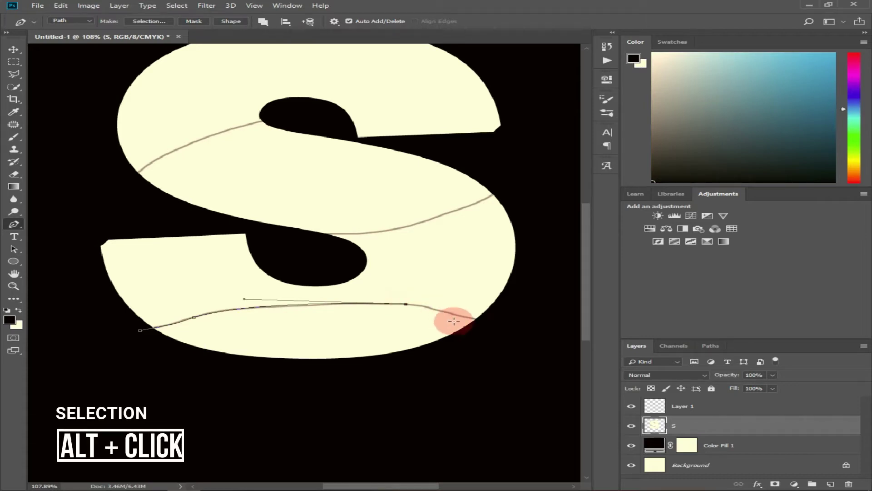
left_click_drag(483, 321, 539, 340)
left_click(485, 321, "alt")
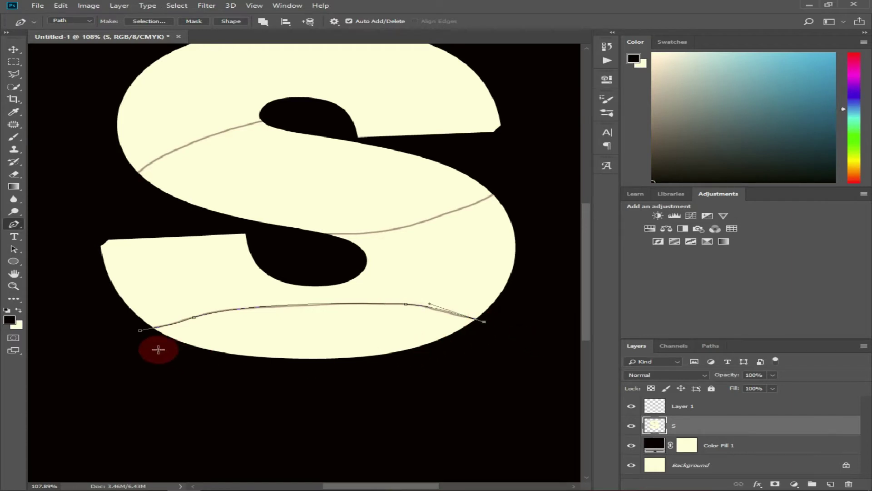
Close the path with a curve below the base of the S and convert it to a new selection with 0 pixels feather
left_click_drag(140, 330, 28, 217)
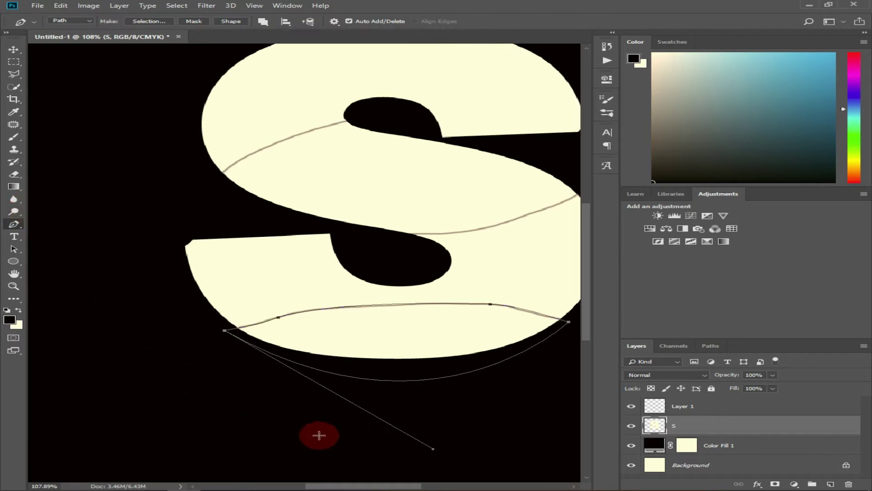
left_click_drag(341, 486, 359, 486)
right_click(315, 335)
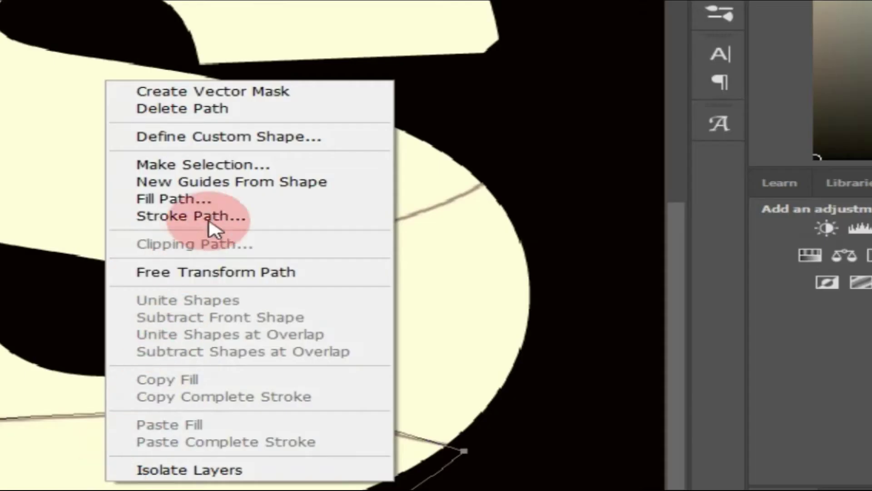
left_click(250, 164)
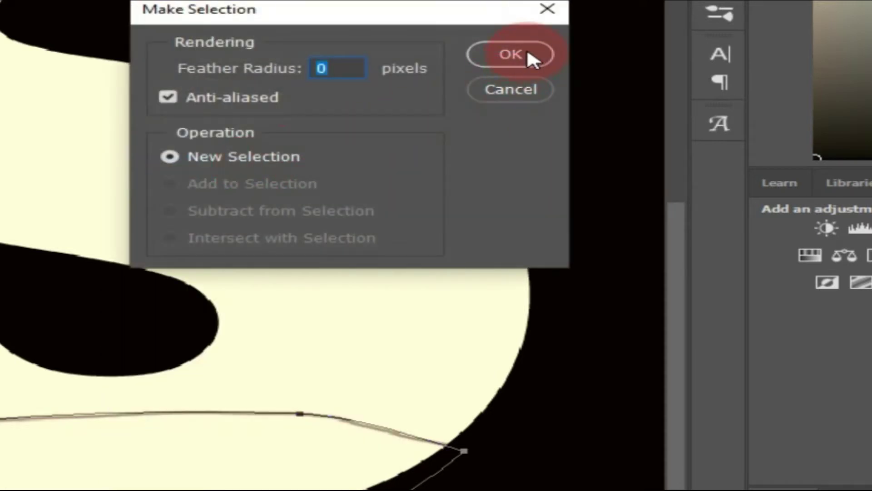
left_click(527, 54)
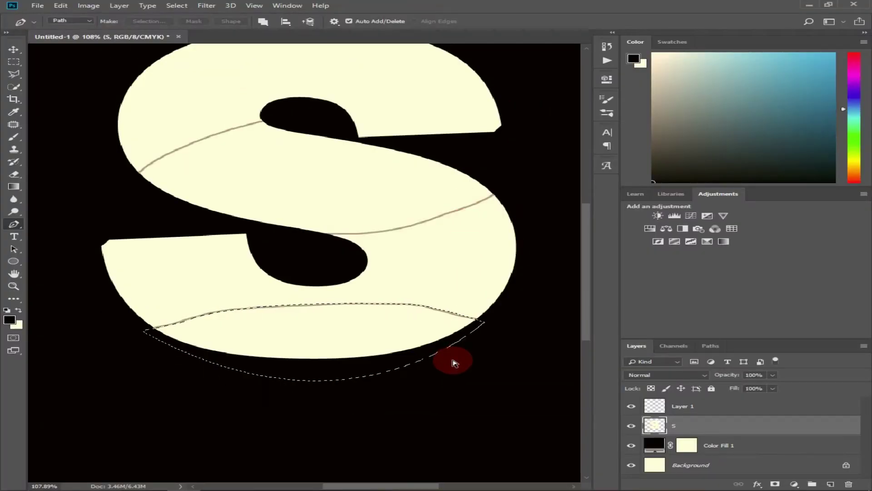
Copy the selected base section of the S to a new layer and name it DOWN
key("ctrl+shift+alt+n")
key("ctrl+d")
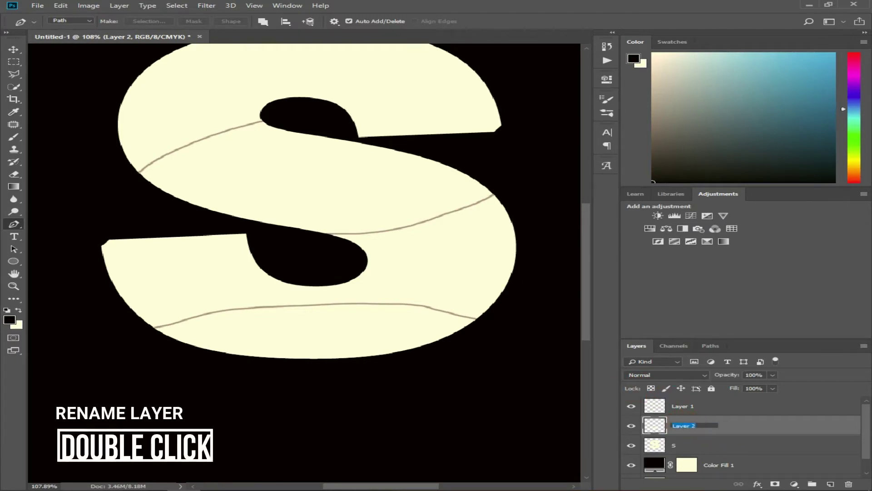
type("DOWN")
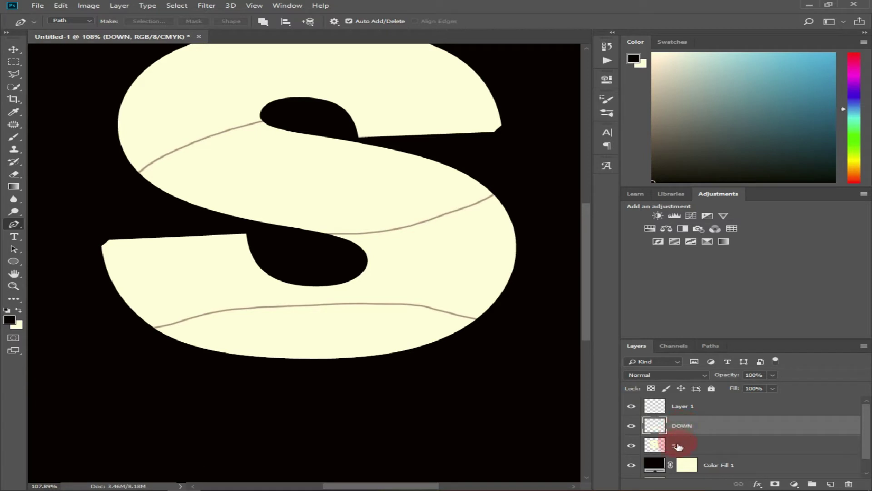
On the S layer, draw a closed Pen tool path around the section between the right-hand and lowest dividing lines
left_click(678, 447)
scroll(525, 403, "up", 1)
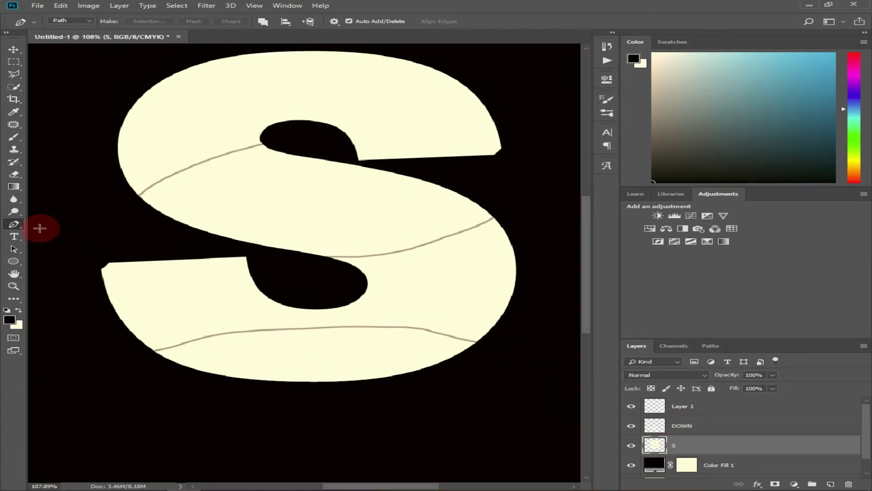
left_click(317, 257)
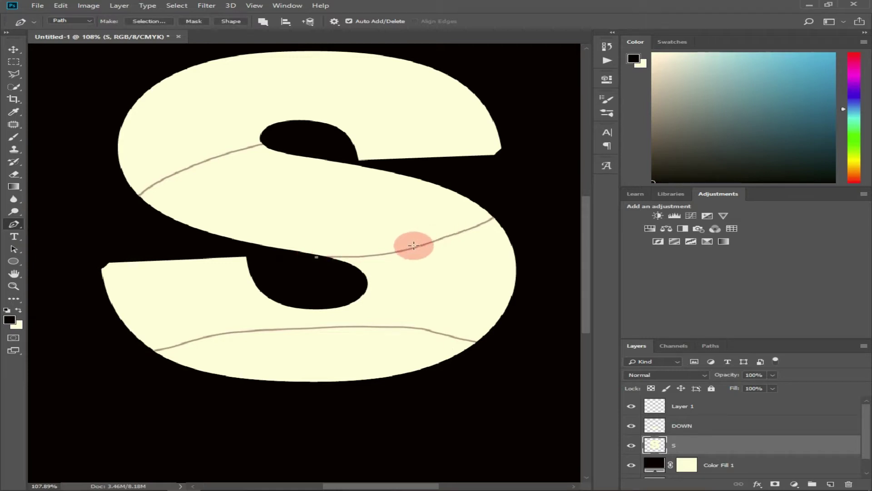
left_click_drag(418, 245, 510, 204)
left_click_drag(481, 343, 408, 377)
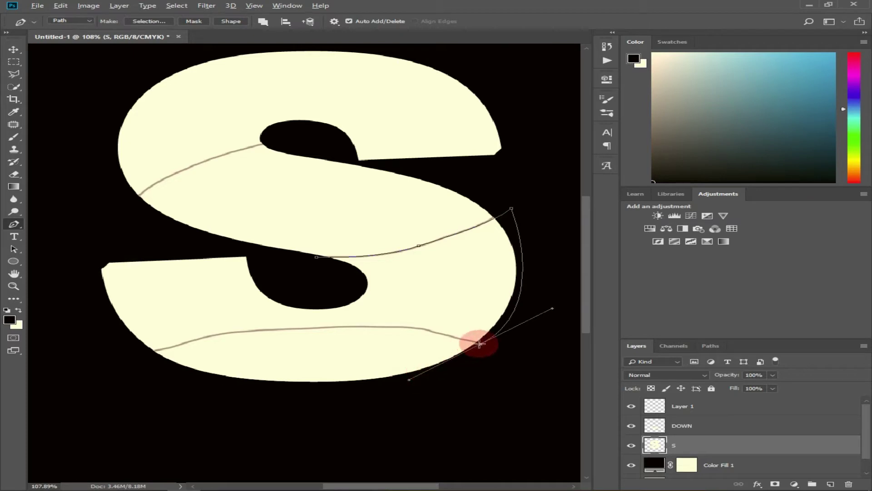
left_click_drag(480, 344, 400, 325)
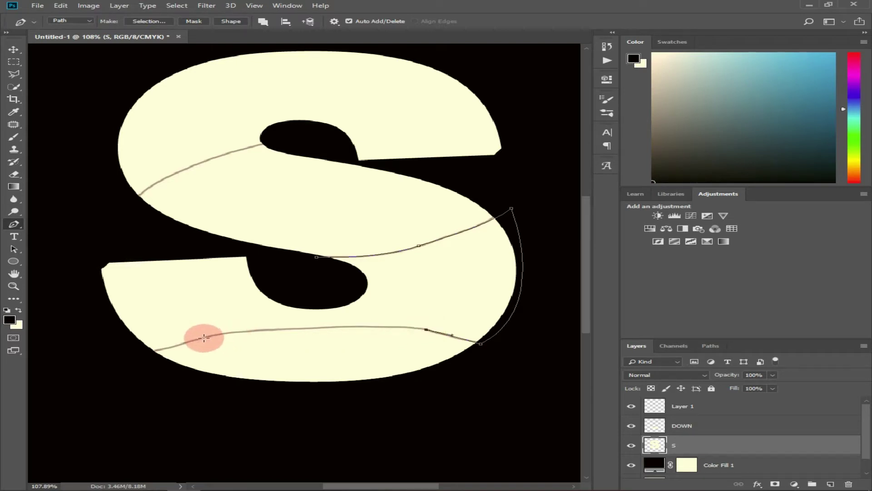
left_click_drag(205, 337, 136, 350)
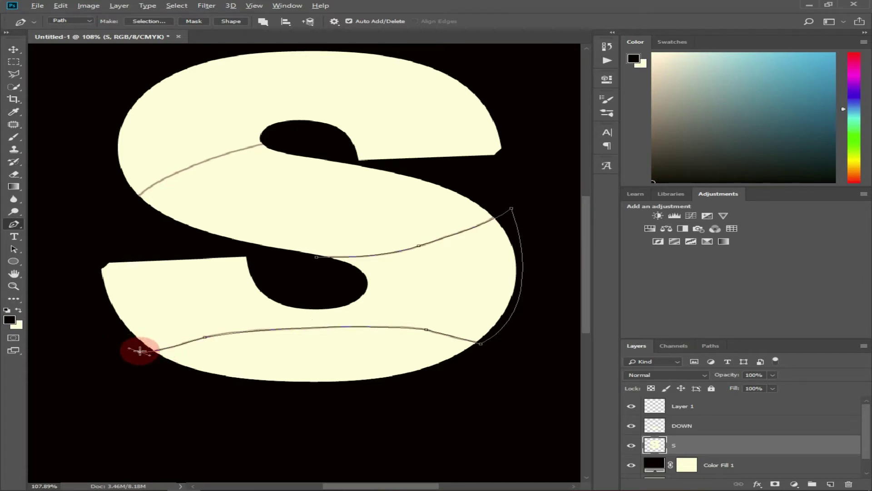
left_click_drag(95, 248, 149, 244)
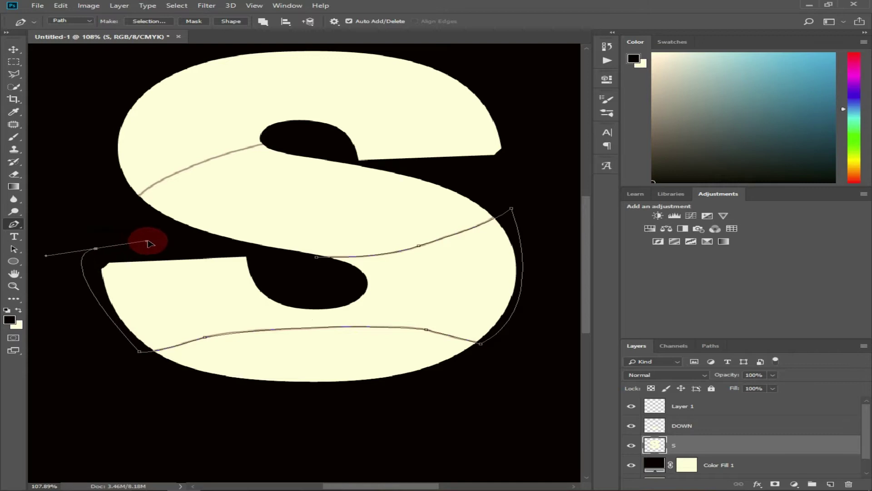
left_click(278, 256)
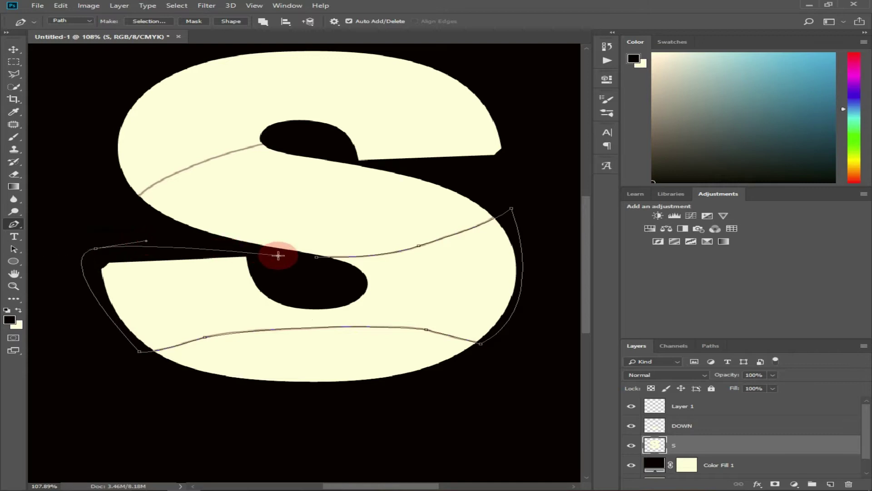
left_click(318, 260)
Convert the path to a selection and copy that section of the S to a new layer named MIDDLE DOWN
right_click(380, 267)
left_click(427, 312)
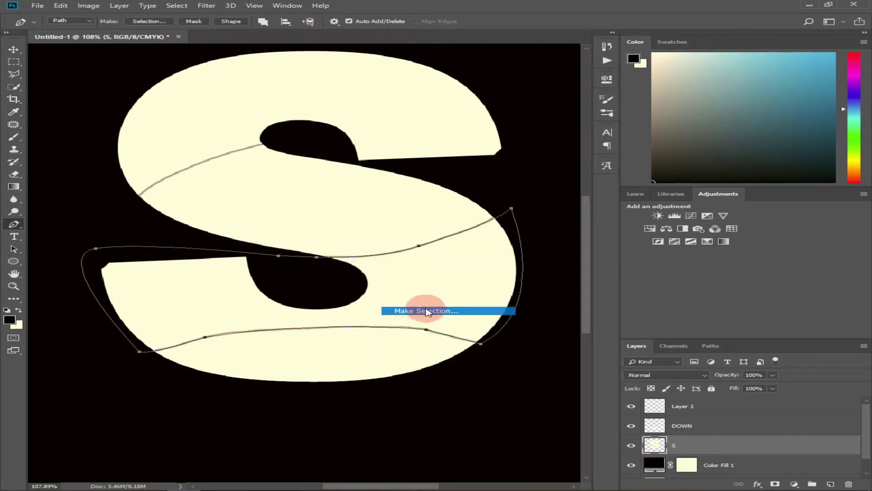
left_click(503, 134)
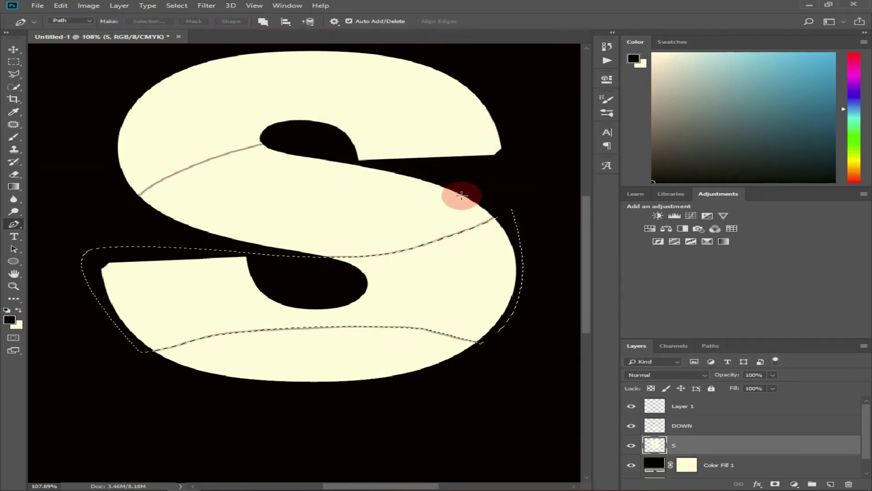
key("ctrl+j")
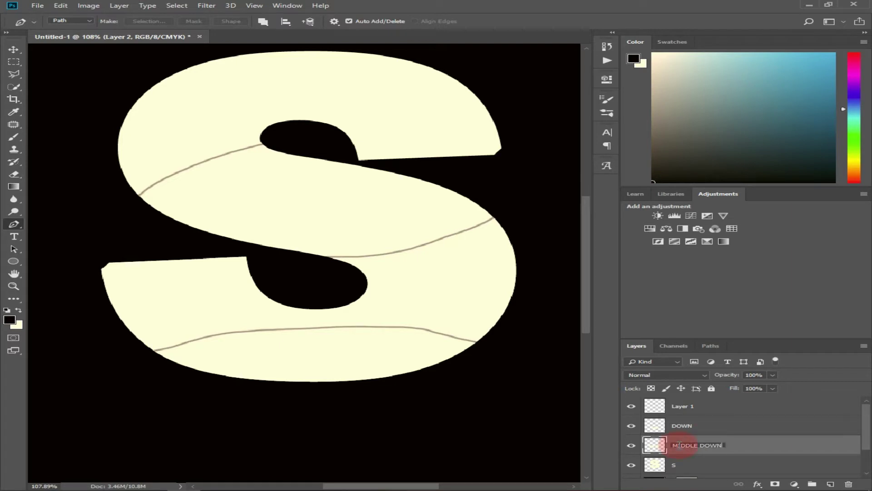
key("Return")
On the S layer, start a Pen tool path along the upper dividing line and continue it just above the middle section's upper edge
scroll(680, 447, "down", 1)
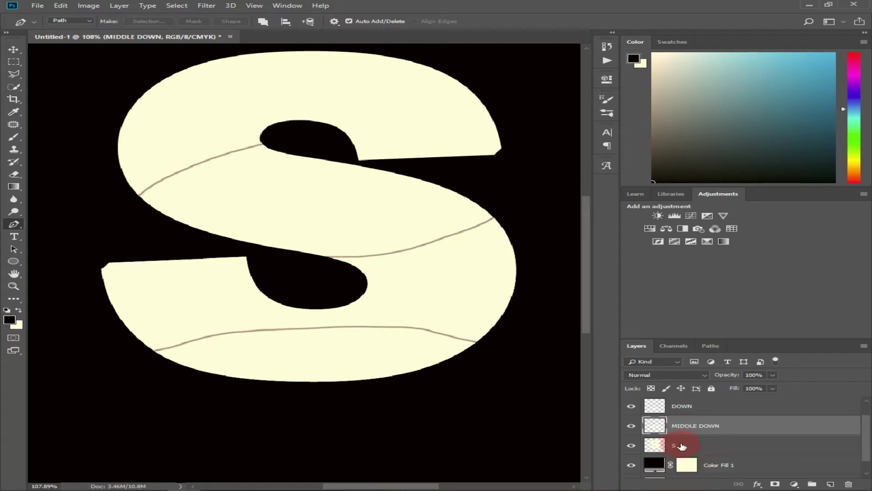
left_click(681, 447)
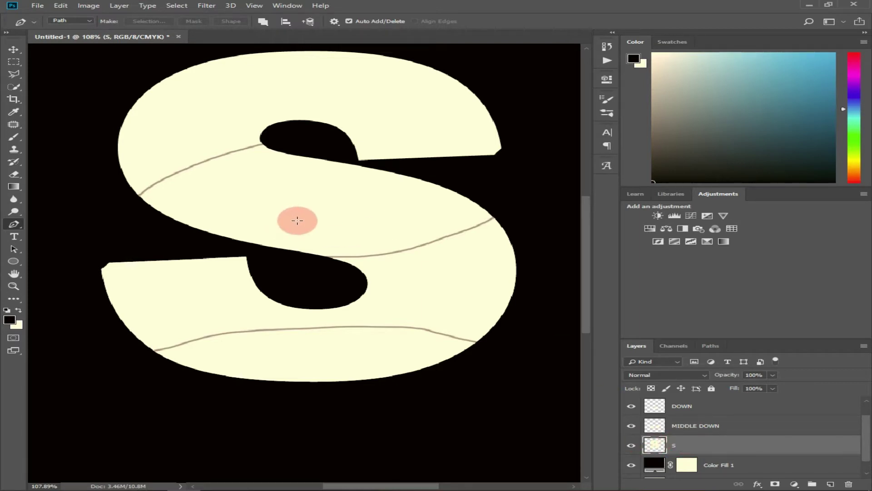
scroll(297, 222, "up", 1)
left_click(313, 274)
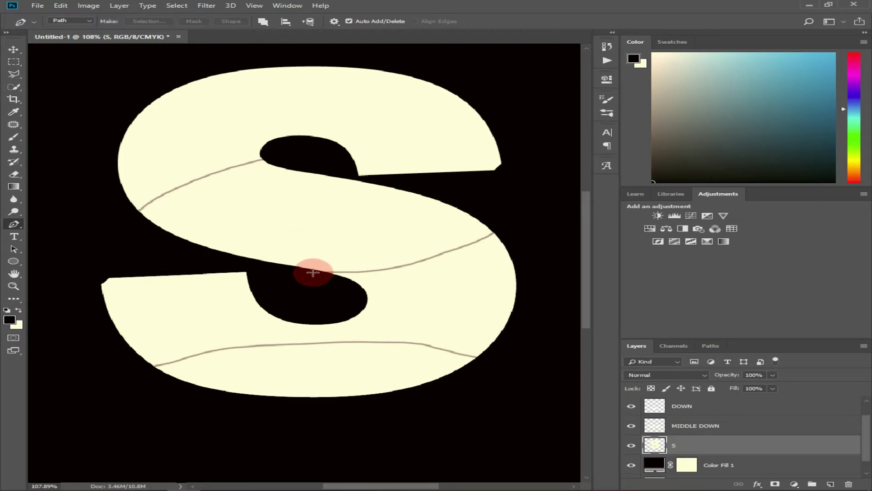
left_click(129, 211)
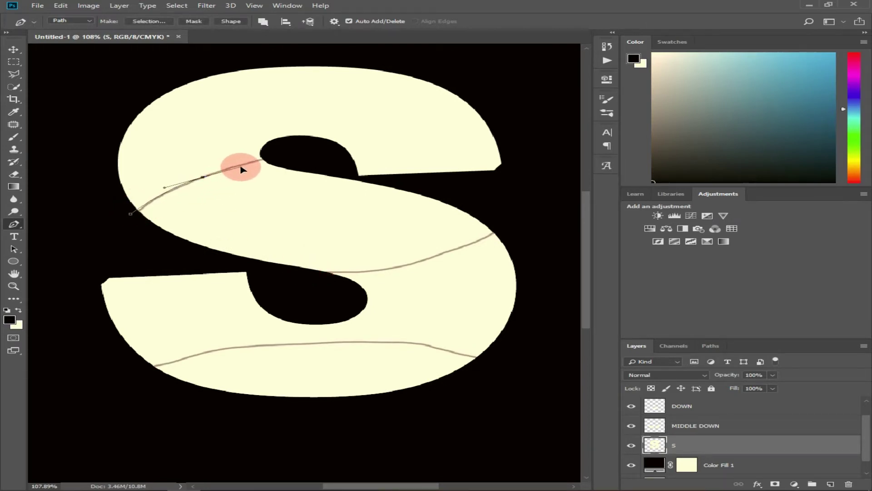
left_click(135, 217)
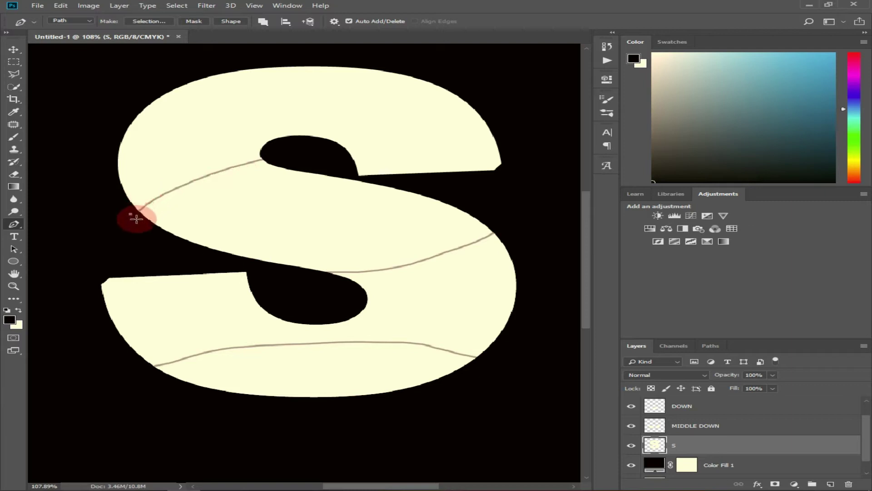
left_click(134, 213)
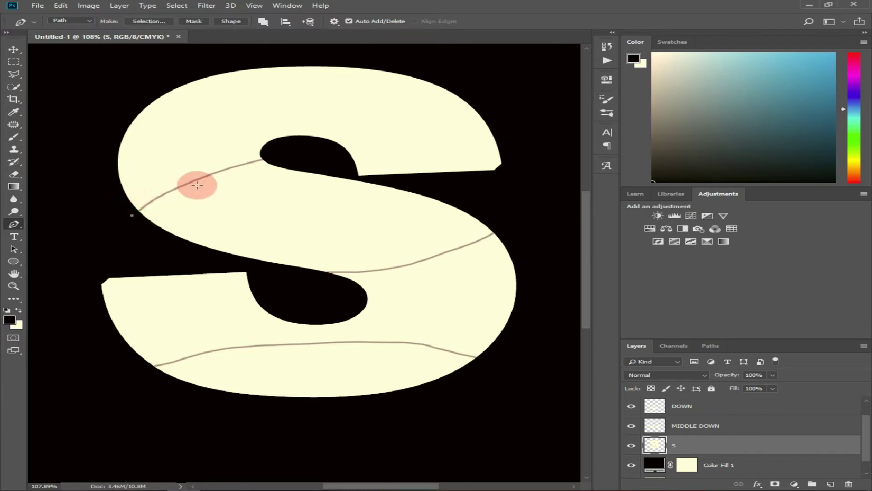
left_click_drag(210, 176, 244, 160)
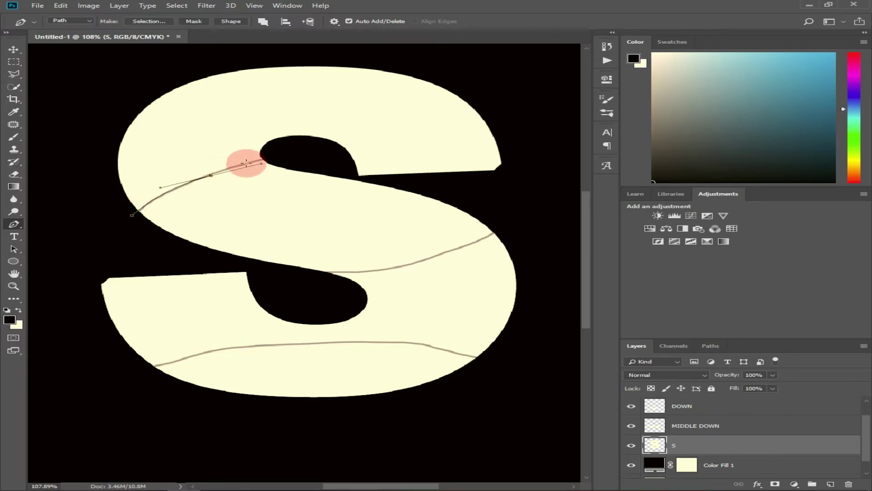
left_click_drag(197, 179, 315, 154)
left_click(197, 179, "alt")
left_click_drag(429, 182, 489, 178)
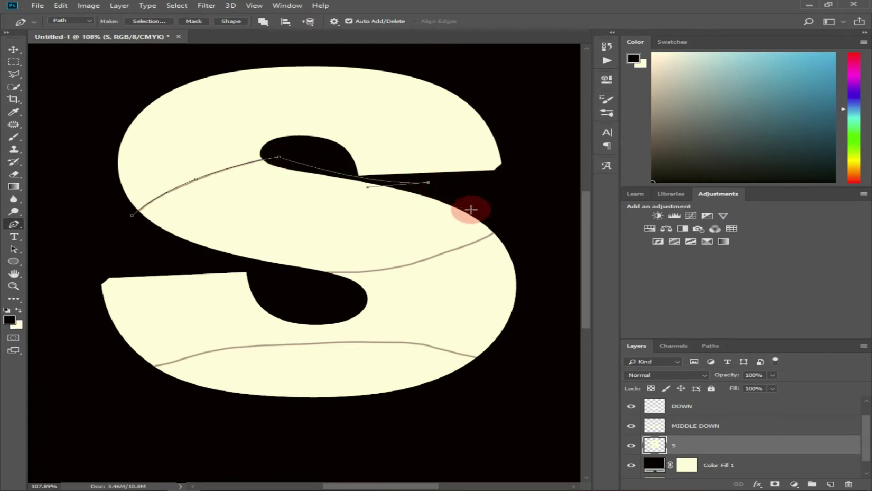
Continue the path along the right-hand dividing line and close it with a curve below the middle section
mouse_move(496, 230)
left_mouse_down()
mouse_move(502, 234)
mouse_move(492, 238)
left_mouse_up()
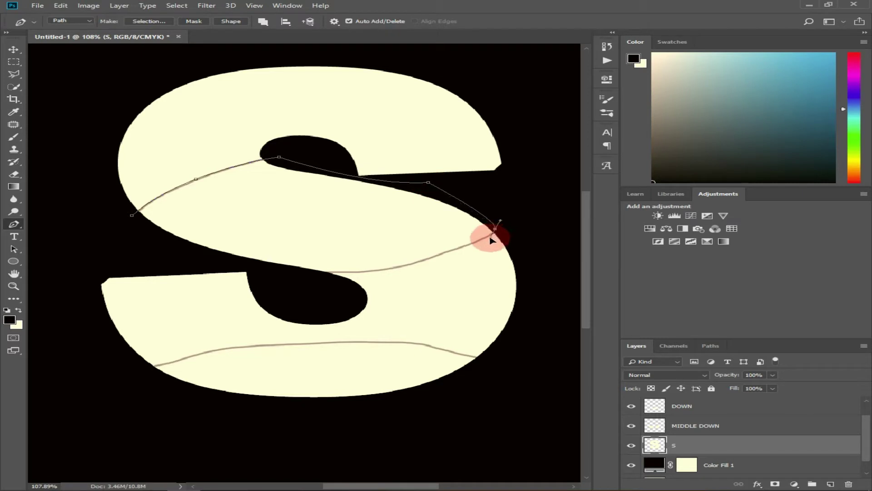
left_click(495, 230, "alt")
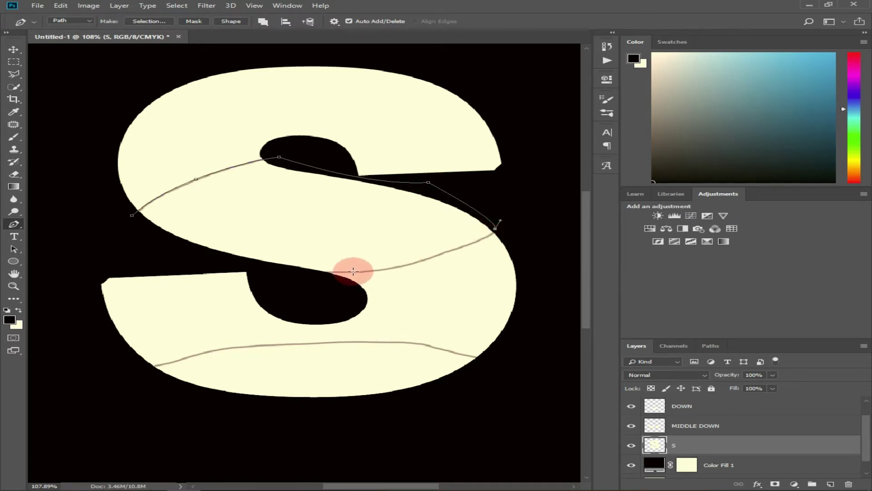
left_click_drag(419, 261, 341, 284)
left_click(424, 261, "alt")
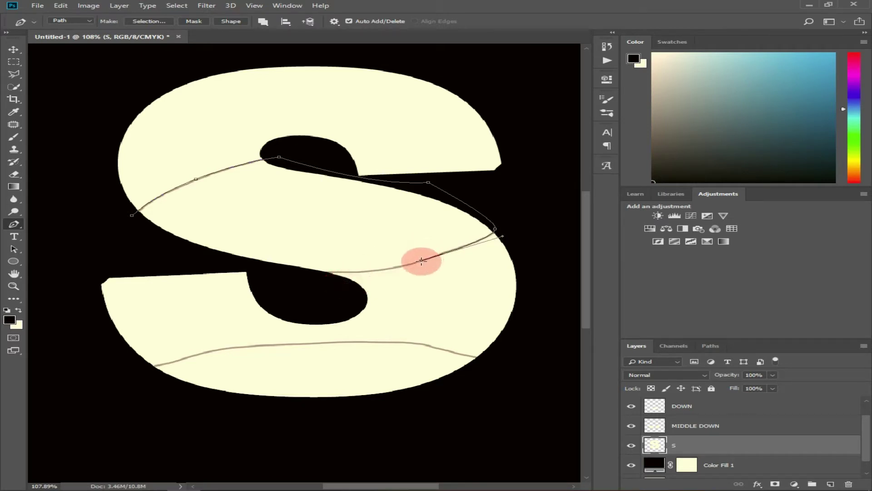
left_click_drag(315, 271, 262, 269)
left_click(313, 270, "alt")
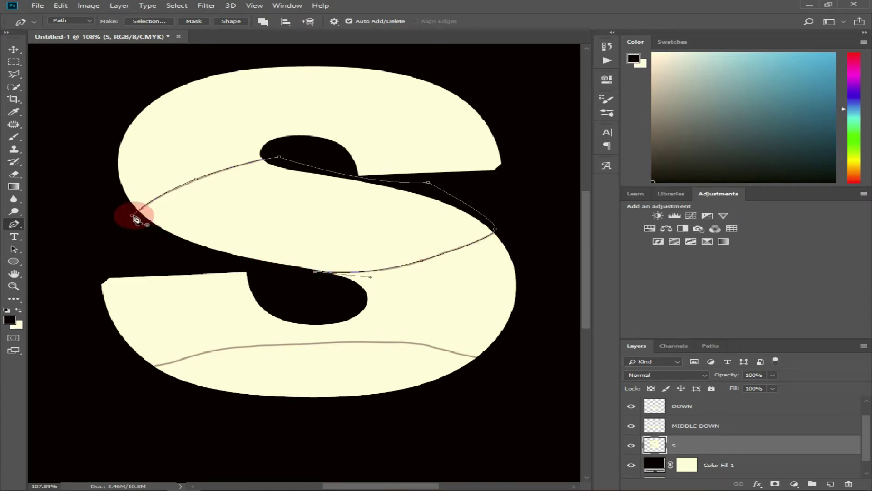
left_click_drag(132, 215, 114, 161)
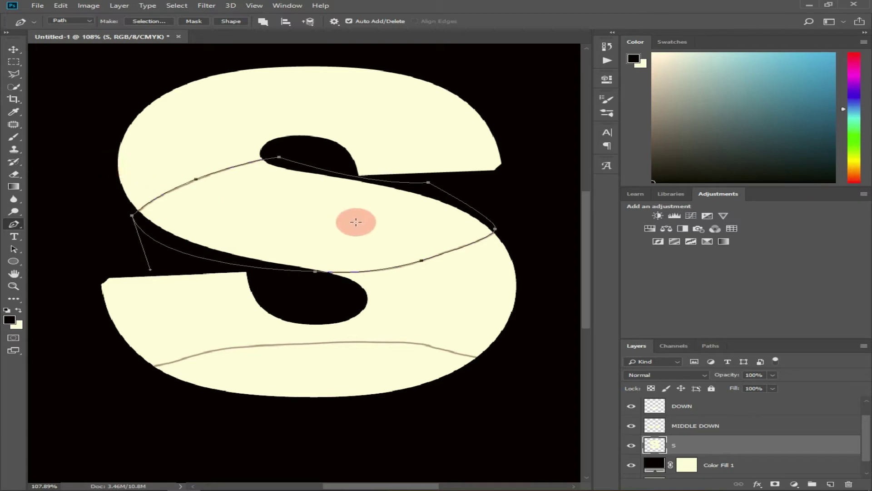
Convert the path to a new selection with 0 pixels feather and copy that section of the S to a new layer named MIDDLE UP
right_click(356, 221)
left_click(415, 258)
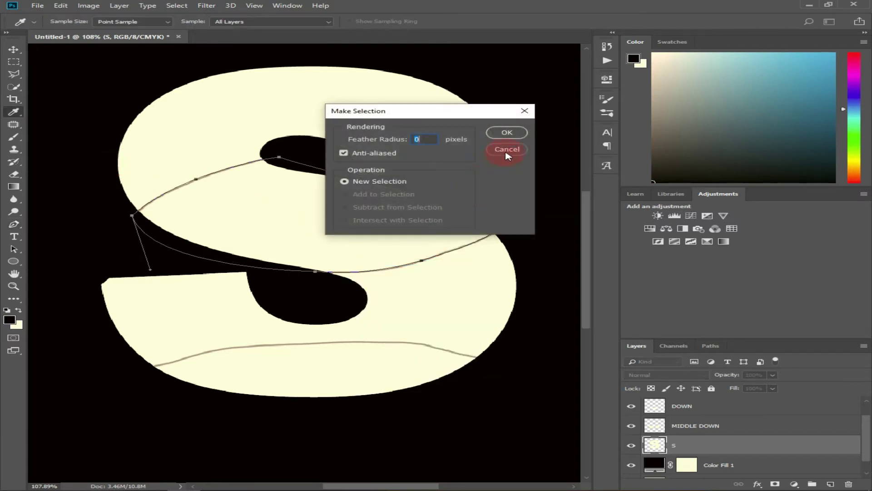
left_click(506, 132)
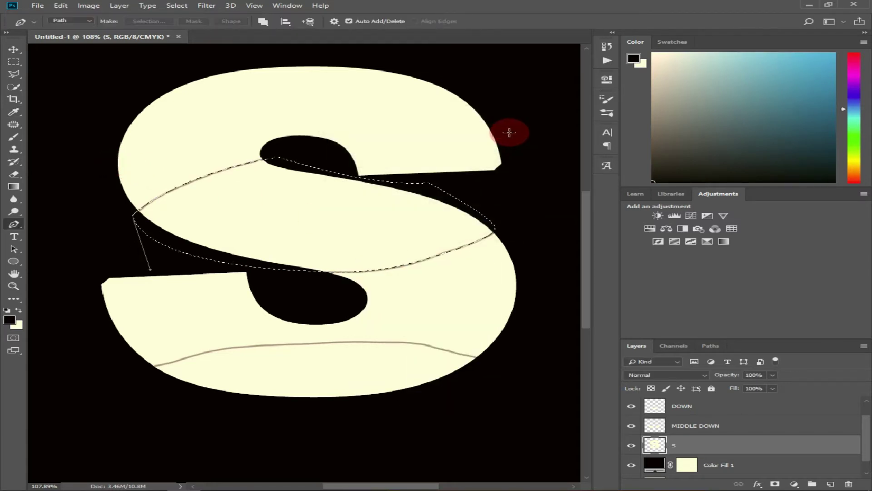
key("ctrl+j")
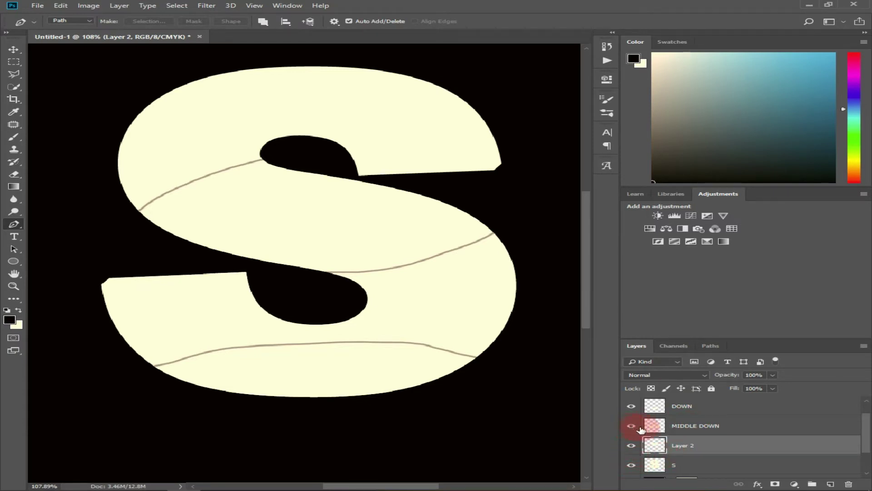
left_click(689, 444)
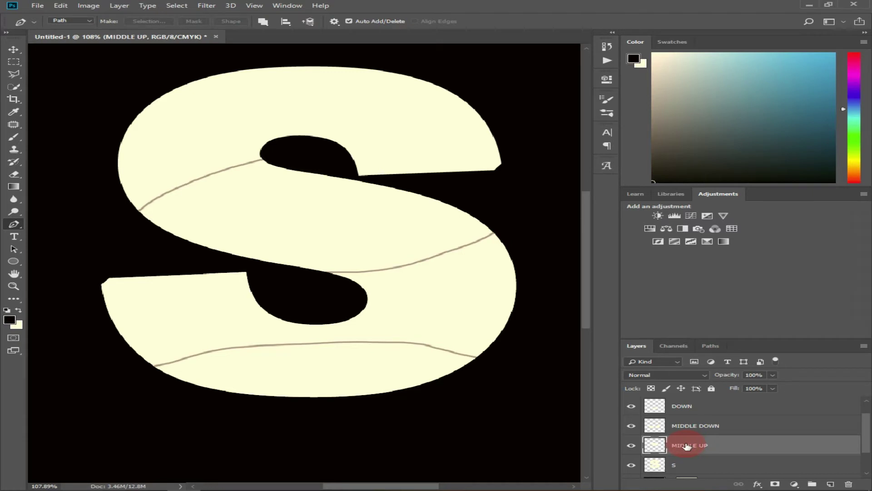
On the S layer, draw a closed Pen tool path along the upper dividing line and around the whole top section
left_click(679, 465)
scroll(364, 325, "up", 1)
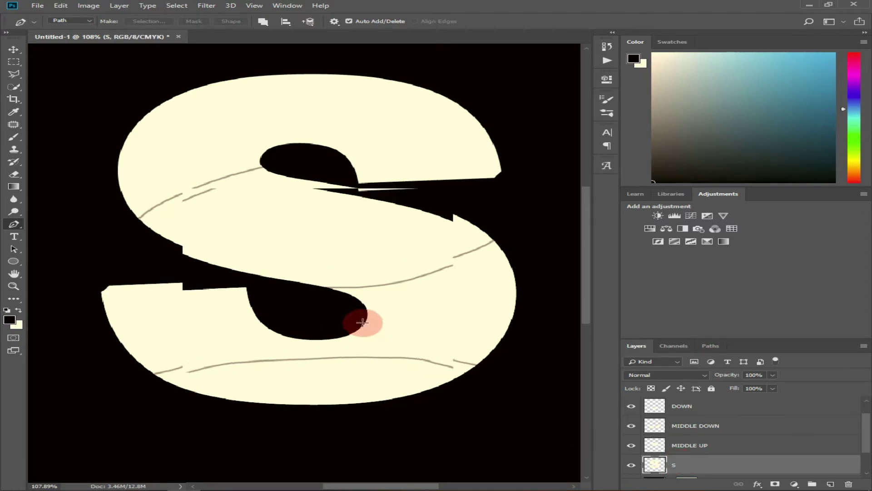
left_click(134, 227)
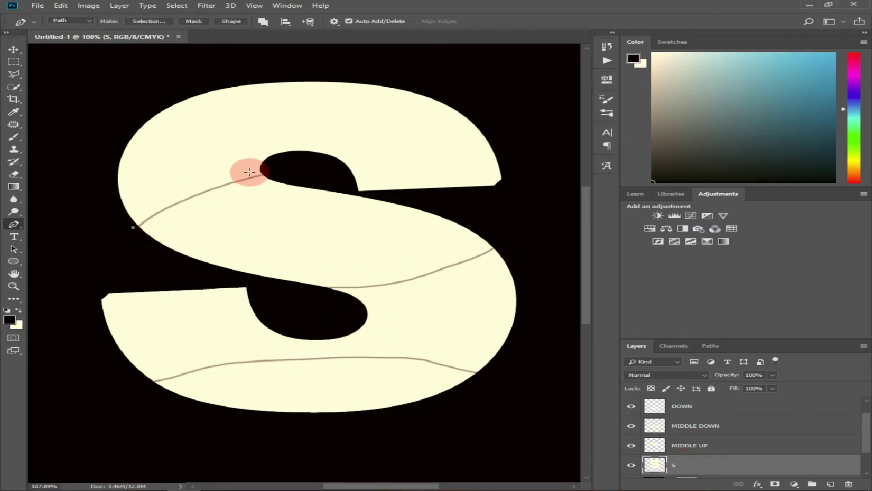
left_click_drag(276, 172, 360, 158)
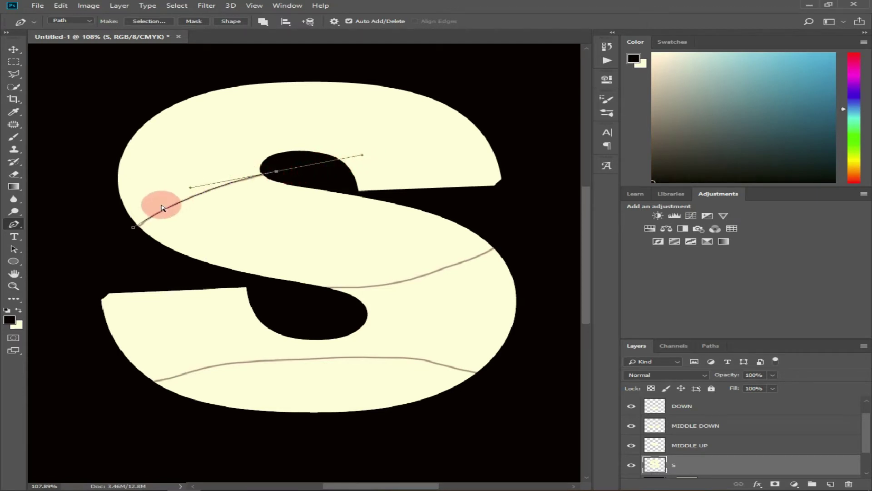
left_click(277, 172)
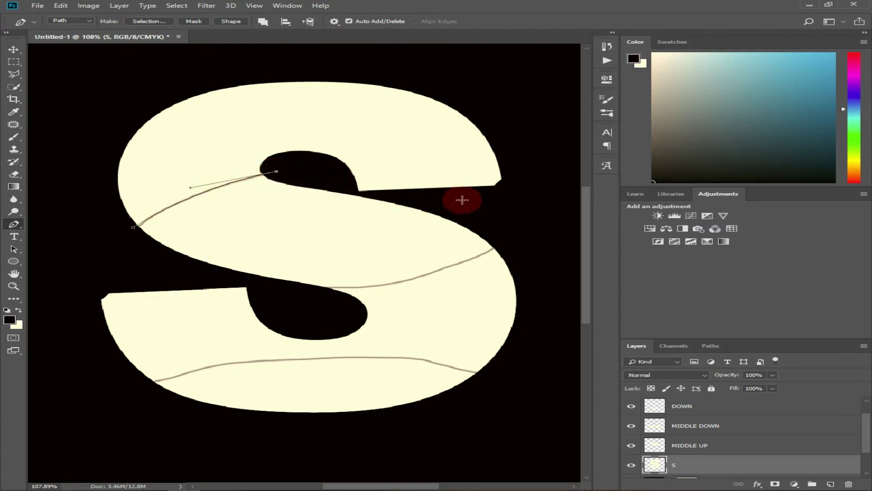
left_click_drag(464, 199, 548, 189)
left_click_drag(541, 133, 490, 95)
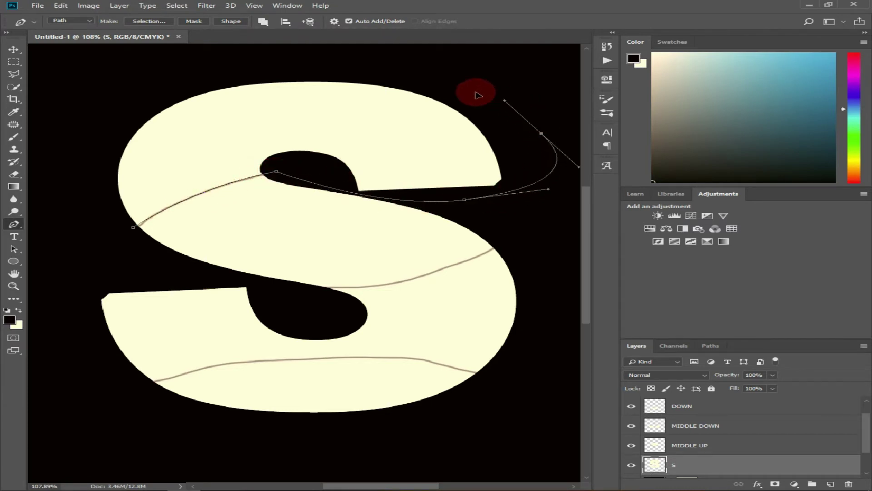
left_click_drag(93, 118, 73, 255)
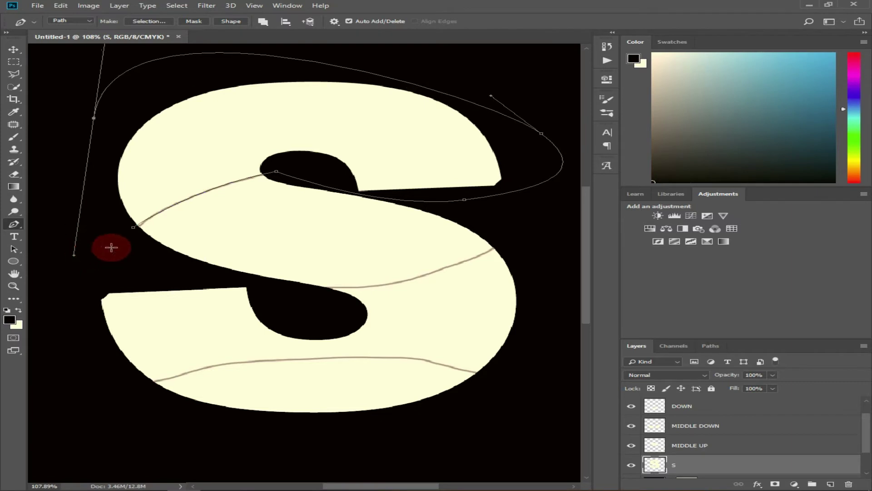
Convert the path to a new selection with 0 pixels feather and copy the top section to a new layer named UP
right_click(293, 128)
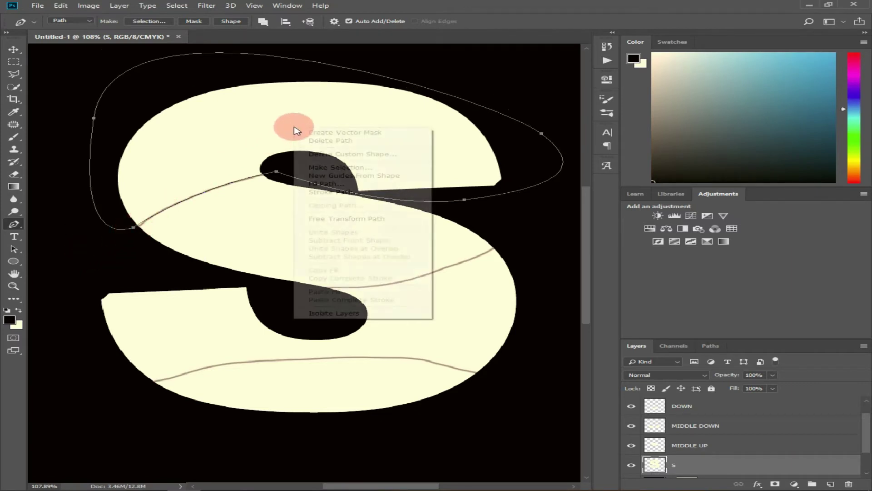
left_click(359, 168)
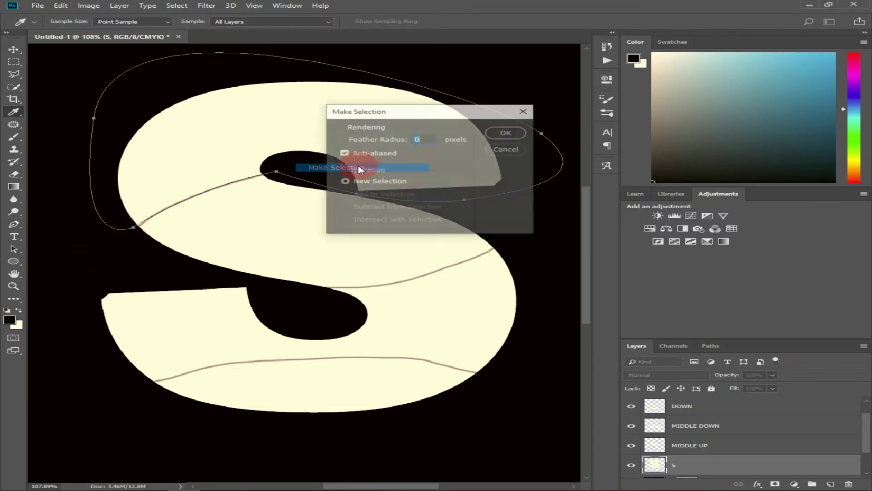
left_click(501, 133)
key("ctrl+j")
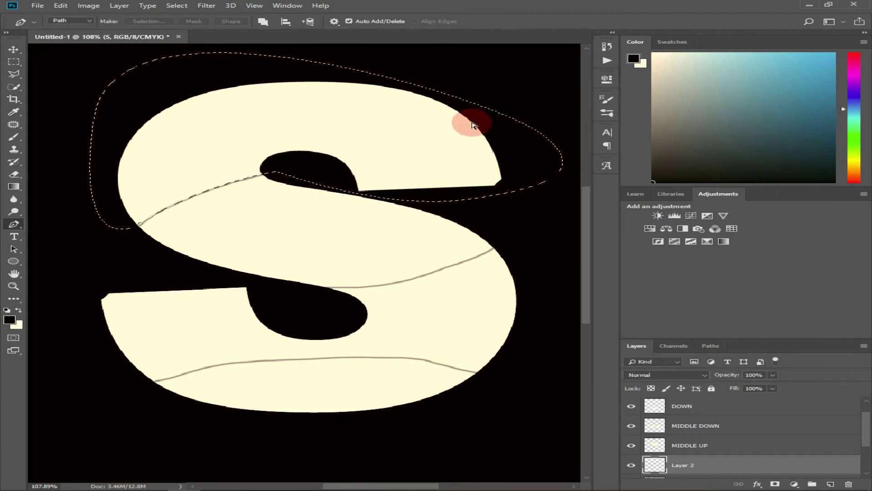
scroll(758, 416, "down", 1)
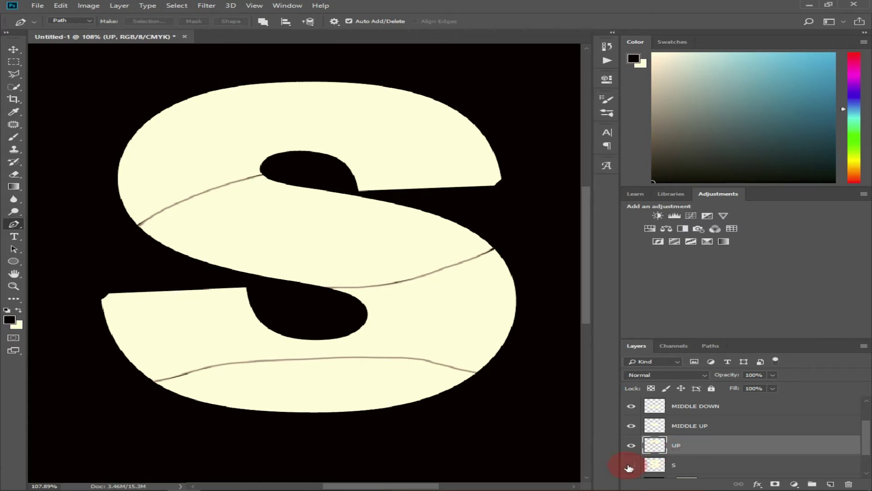
Hide the S layer and Layer 1, and move the four sections apart vertically to leave gaps between them
scroll(629, 468, "up", 2)
left_click(631, 407)
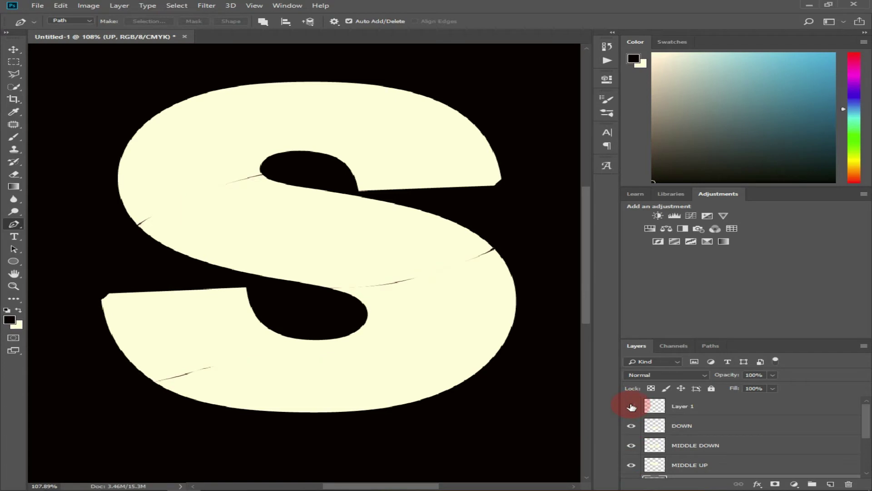
left_click(13, 49)
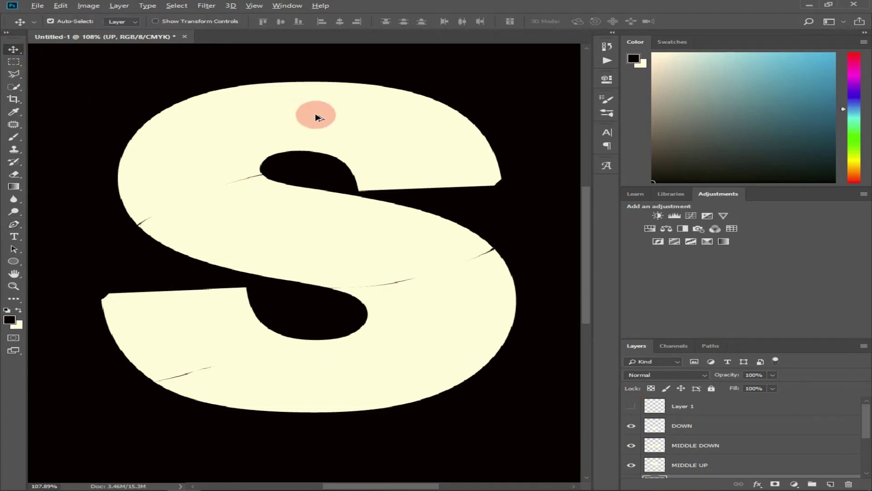
scroll(318, 117, "down", 3)
scroll(308, 159, "down", 1)
scroll(308, 163, "up", 1)
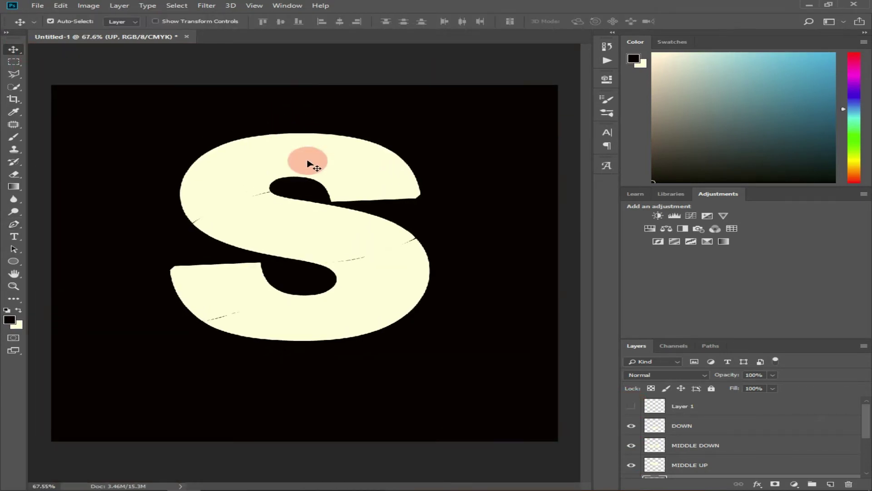
left_click_drag(307, 163, 304, 146)
mouse_move(315, 321)
left_mouse_down()
mouse_move(312, 354)
mouse_move(324, 336)
left_mouse_up()
left_click_drag(367, 288, 366, 302)
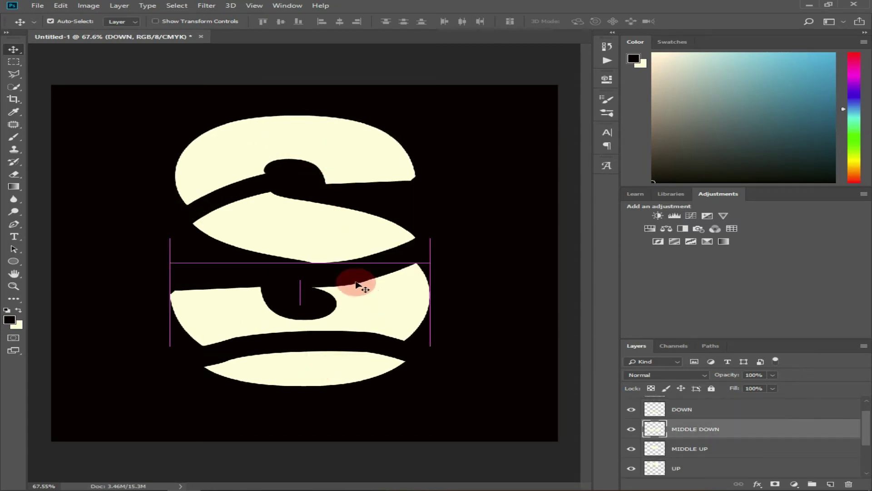
left_click(332, 236)
left_click_drag(333, 237, 325, 245)
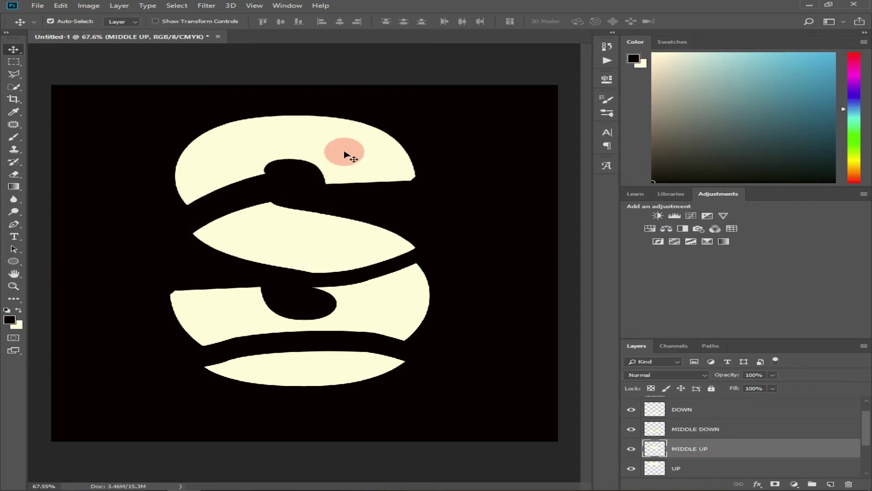
On the DOWN layer, draw a closed Pen tool path arching above the bottom section's upper edge and returning between its two tips
left_click(322, 375)
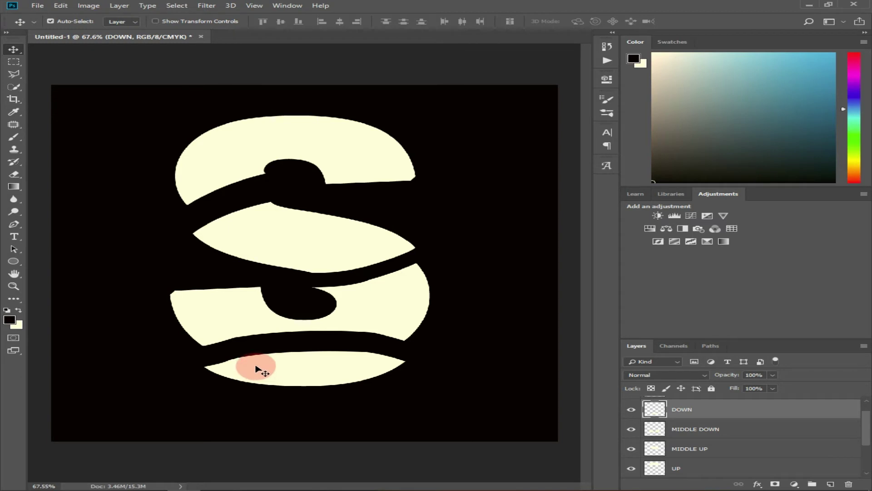
left_click(14, 225)
scroll(381, 394, "up", 4)
left_click(123, 353)
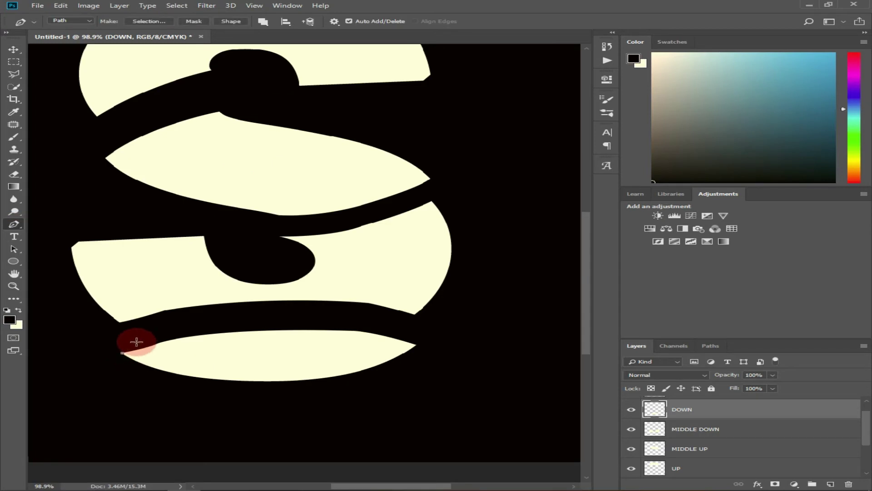
left_click_drag(158, 330, 168, 324)
left_click(157, 331, "alt")
left_click_drag(148, 335, 162, 333)
left_click_drag(349, 316, 435, 331)
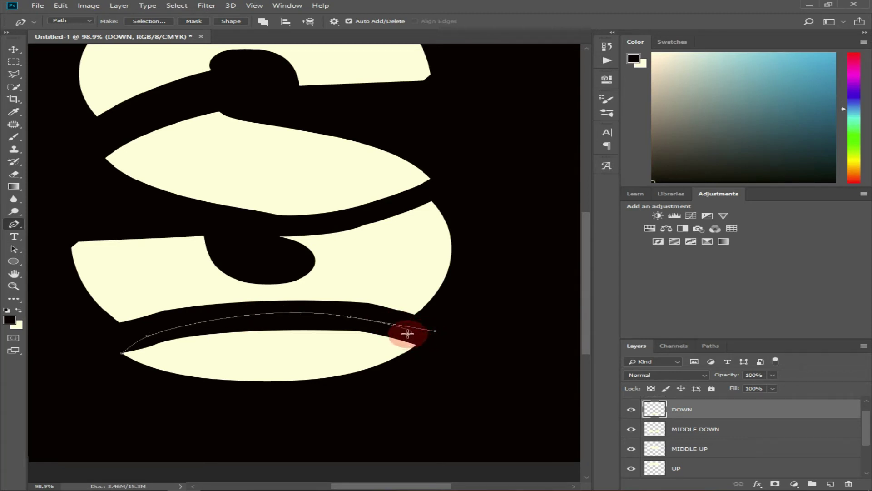
key("ctrl+z")
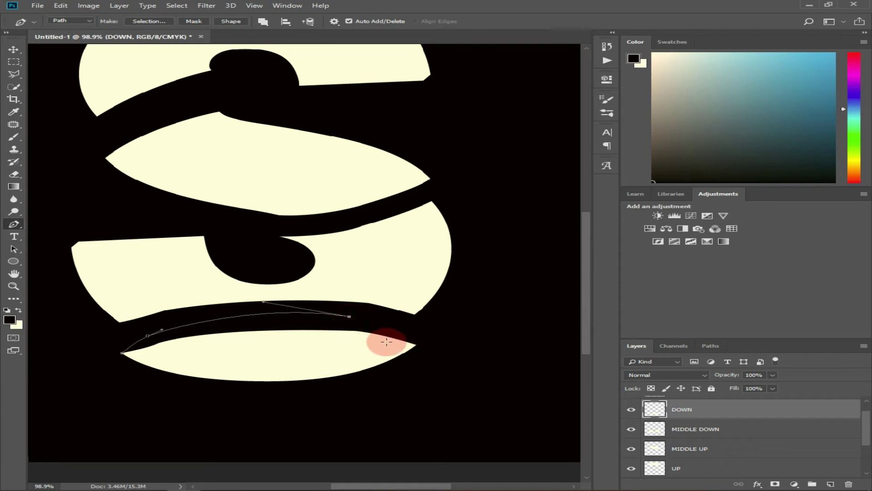
left_click_drag(403, 346, 352, 349)
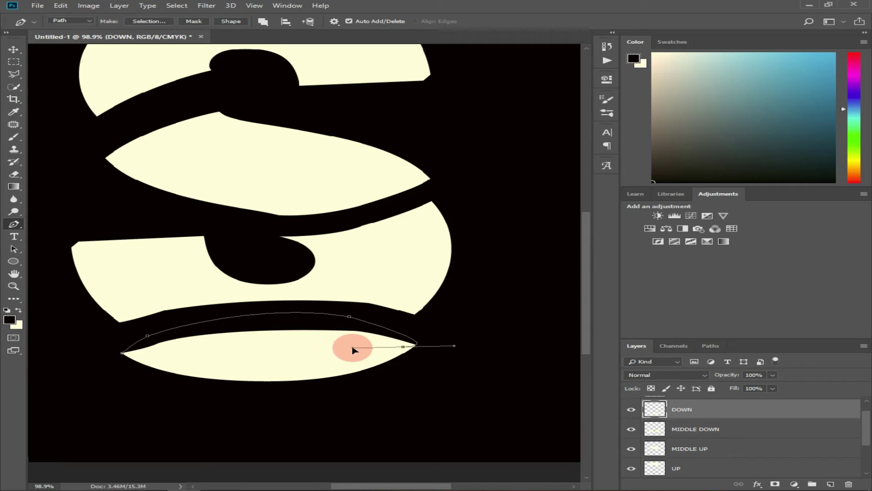
left_click(123, 354)
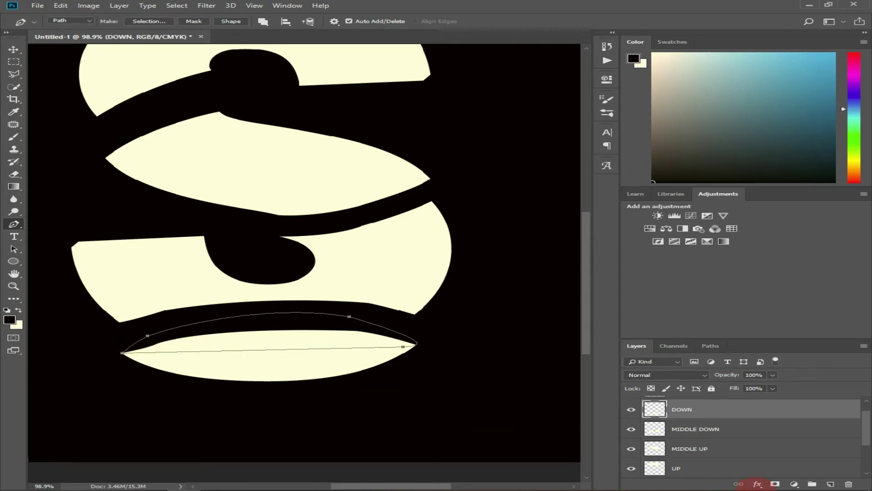
Fill the path with a purple #3105a0 Solid Color layer and place it directly below the DOWN layer
left_click(799, 485)
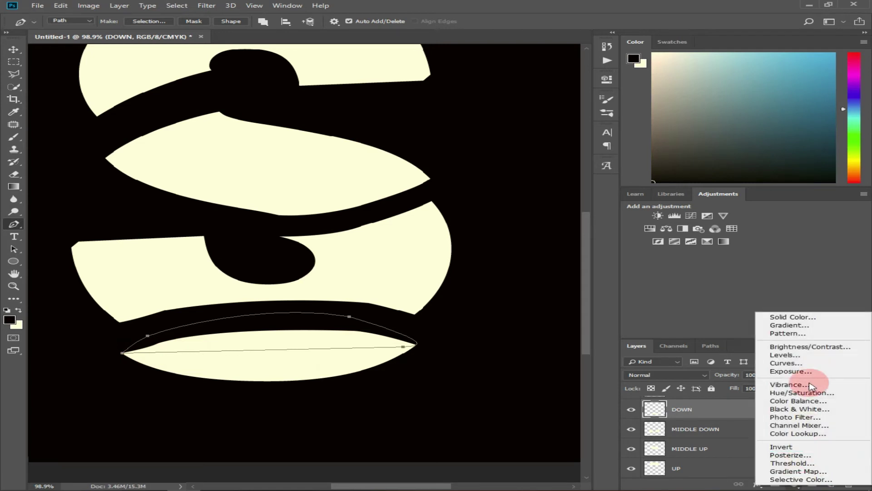
left_click(805, 320)
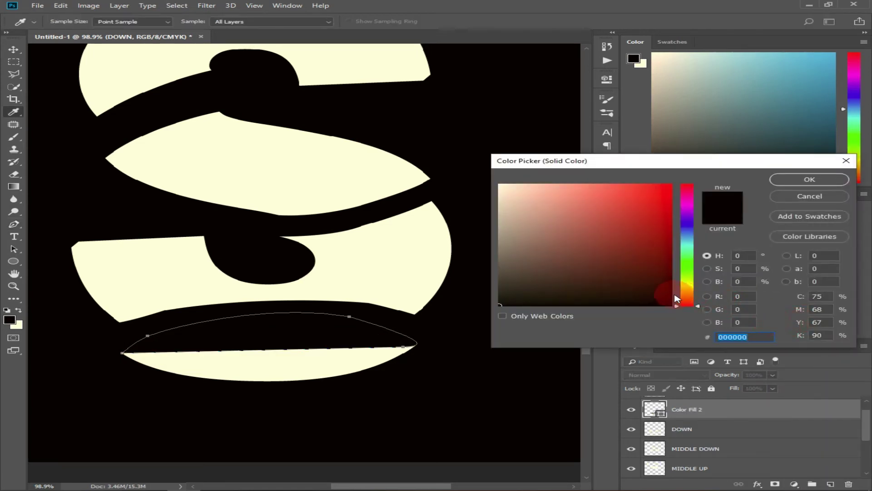
left_click(681, 219)
left_click(667, 230)
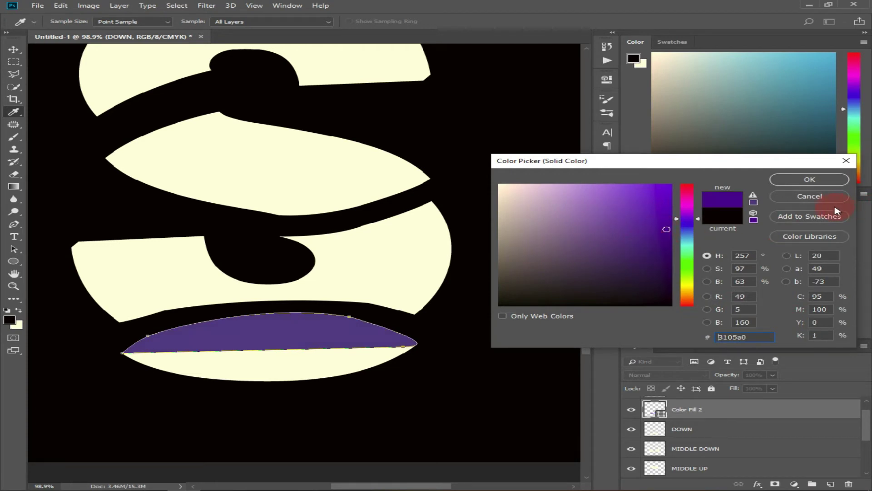
left_click(817, 179)
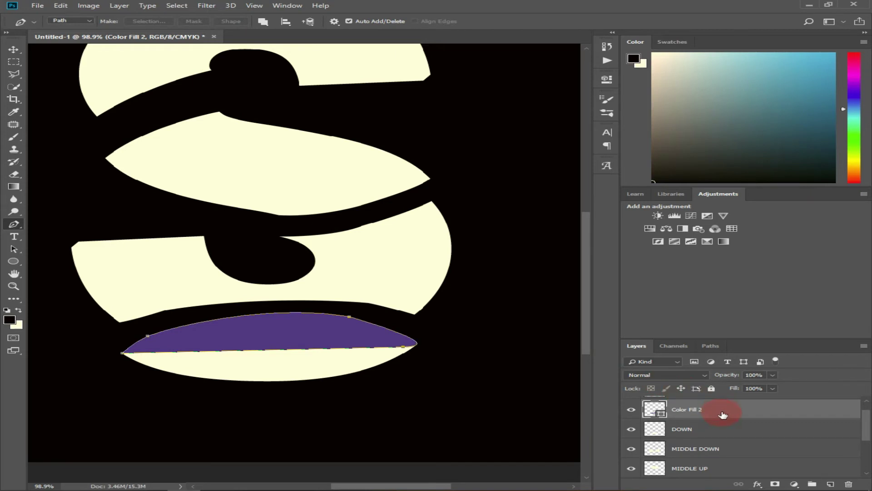
left_click_drag(723, 414, 724, 434)
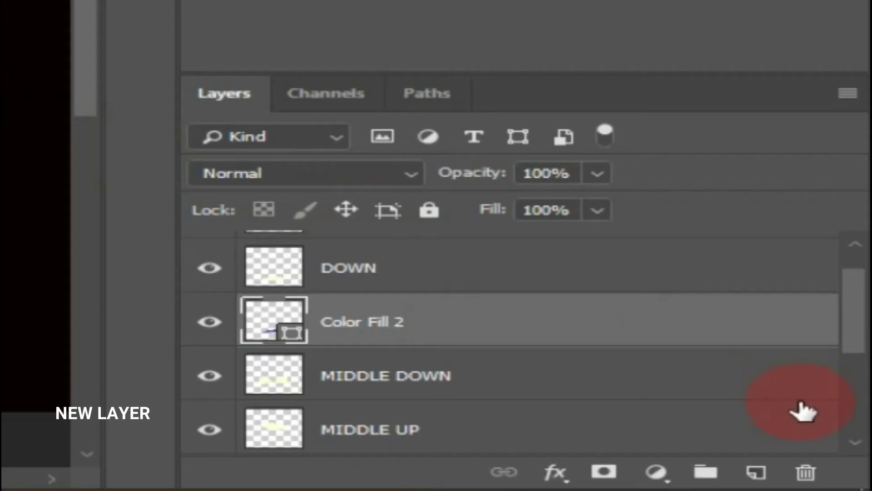
Add a new layer above the purple fill and make it a clipping mask on that fill
left_click(763, 473)
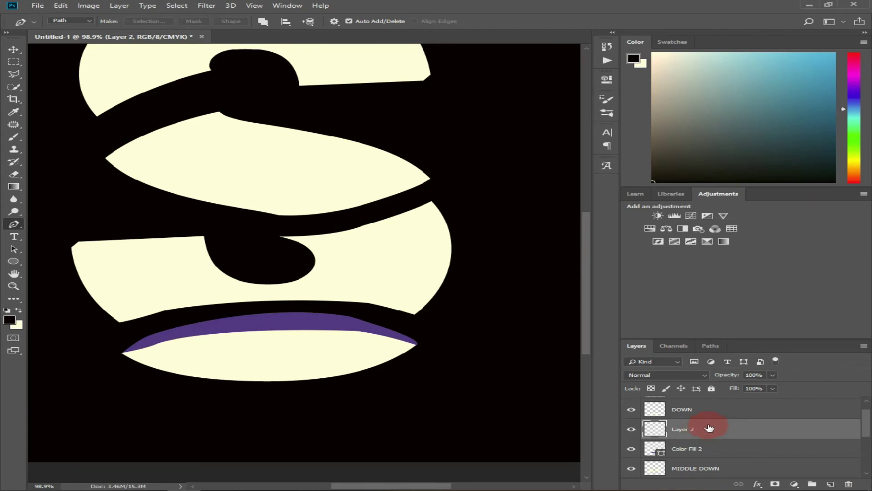
right_click(709, 428)
left_click(743, 207)
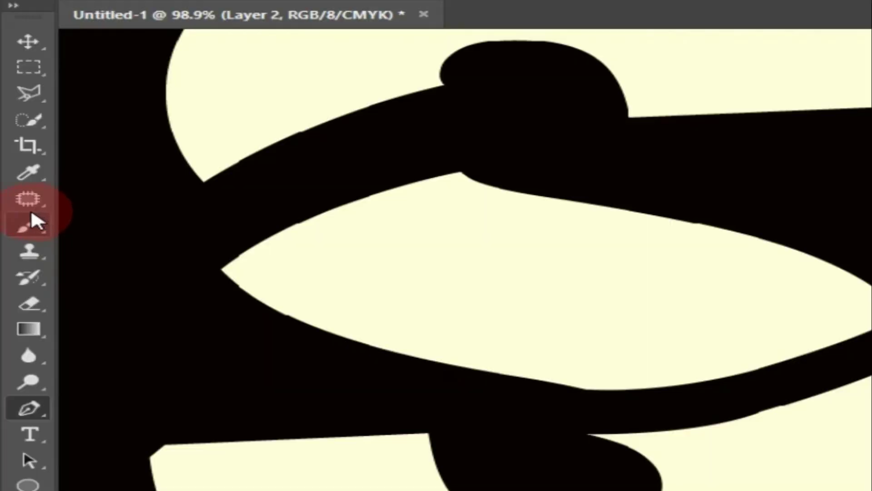
Enlarge the soft black brush to about 88 px and paint shading along the outer edge of the purple shape
right_click(15, 135)
left_click(47, 137)
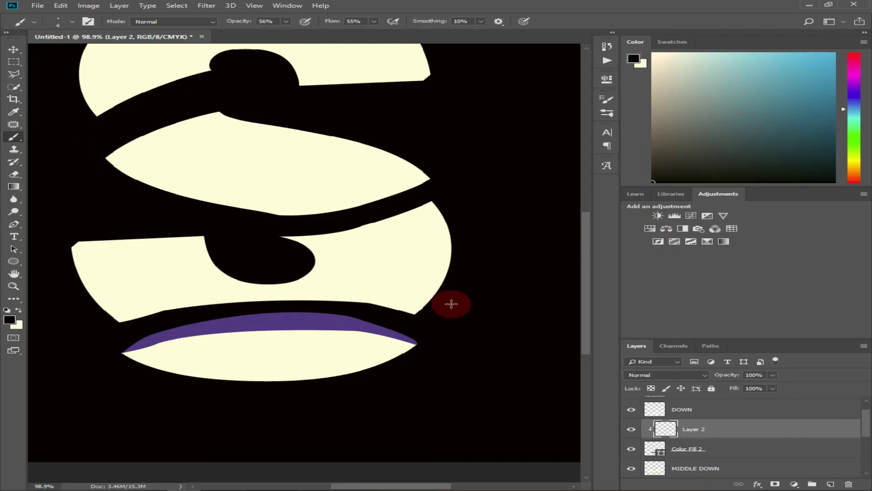
right_click(473, 302)
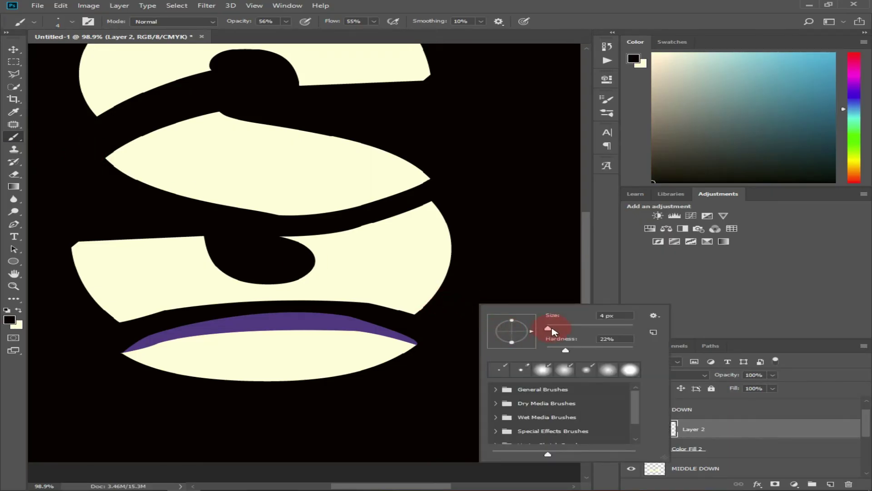
left_click_drag(584, 331, 585, 331)
left_click(538, 286)
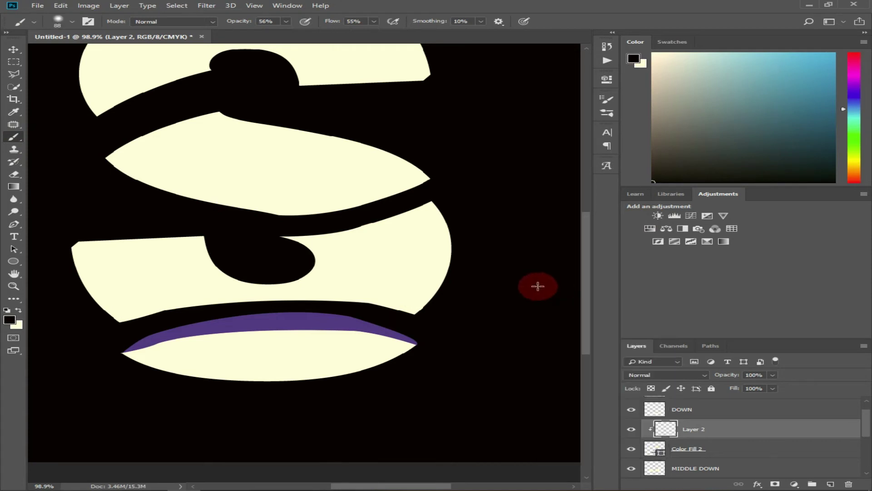
mouse_move(429, 325)
left_mouse_down()
mouse_move(243, 302)
mouse_move(140, 319)
mouse_move(88, 341)
mouse_move(198, 304)
mouse_move(272, 298)
mouse_move(440, 312)
mouse_move(462, 329)
mouse_move(412, 319)
mouse_move(428, 341)
mouse_move(392, 309)
mouse_move(371, 308)
mouse_move(408, 315)
mouse_move(348, 299)
mouse_move(404, 315)
mouse_move(375, 302)
mouse_move(297, 296)
mouse_move(391, 302)
mouse_move(204, 304)
mouse_move(238, 311)
mouse_move(112, 333)
mouse_move(99, 324)
mouse_move(333, 292)
mouse_move(407, 305)
mouse_move(332, 306)
mouse_move(448, 334)
mouse_move(345, 305)
mouse_move(227, 306)
mouse_move(151, 316)
mouse_move(106, 338)
mouse_move(107, 324)
mouse_move(331, 321)
left_mouse_up()
key("ctrl+z")
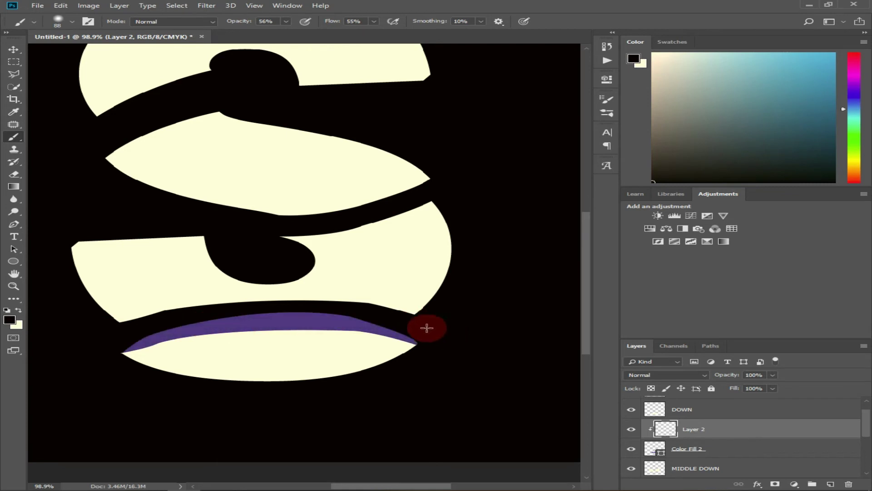
mouse_move(426, 328)
left_mouse_down()
mouse_move(322, 299)
mouse_move(282, 300)
mouse_move(183, 315)
mouse_move(109, 339)
mouse_move(123, 322)
mouse_move(158, 313)
mouse_move(346, 292)
mouse_move(392, 301)
mouse_move(436, 338)
mouse_move(392, 304)
mouse_move(428, 323)
mouse_move(349, 293)
mouse_move(380, 312)
mouse_move(269, 295)
mouse_move(173, 309)
mouse_move(111, 343)
mouse_move(169, 303)
mouse_move(275, 294)
mouse_move(341, 300)
mouse_move(446, 339)
mouse_move(399, 302)
mouse_move(304, 284)
mouse_move(267, 287)
left_mouse_up()
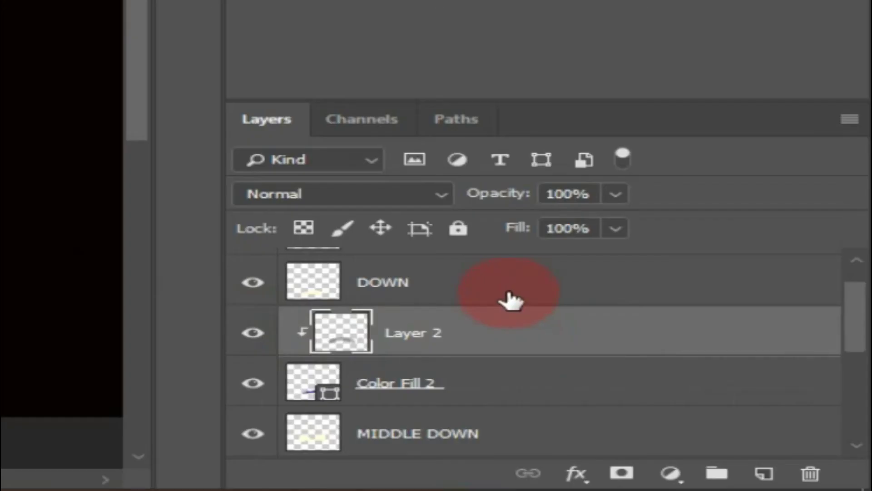
Group the DOWN layer with its clipped shading layer and purple fill layer
left_click(729, 414)
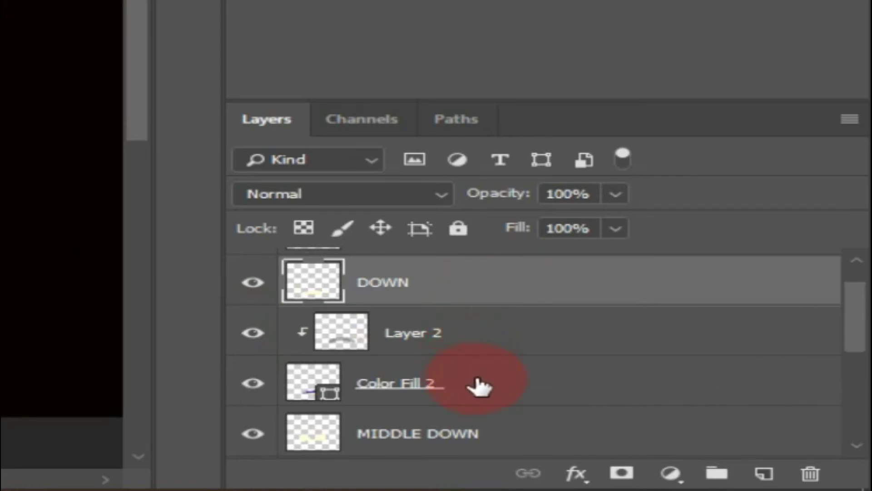
left_click(479, 386, "shift")
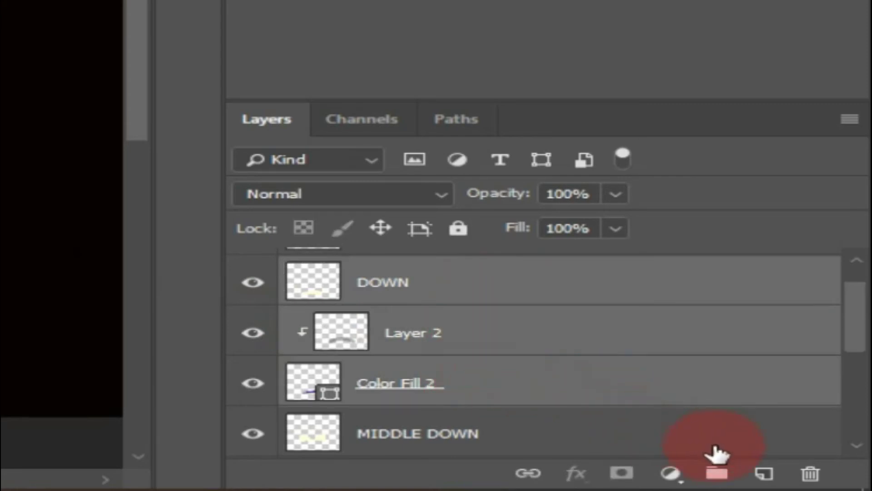
left_click(718, 472)
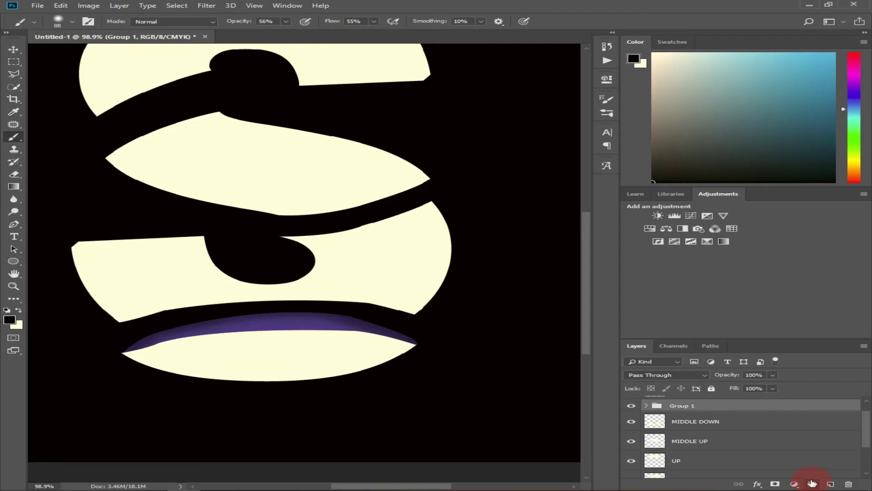
On the MIDDLE DOWN layer, draw a closed Pen tool path curving above the section's upper right edge, from the inner tip to the outer corner
left_click(724, 424)
scroll(452, 342, "up", 2)
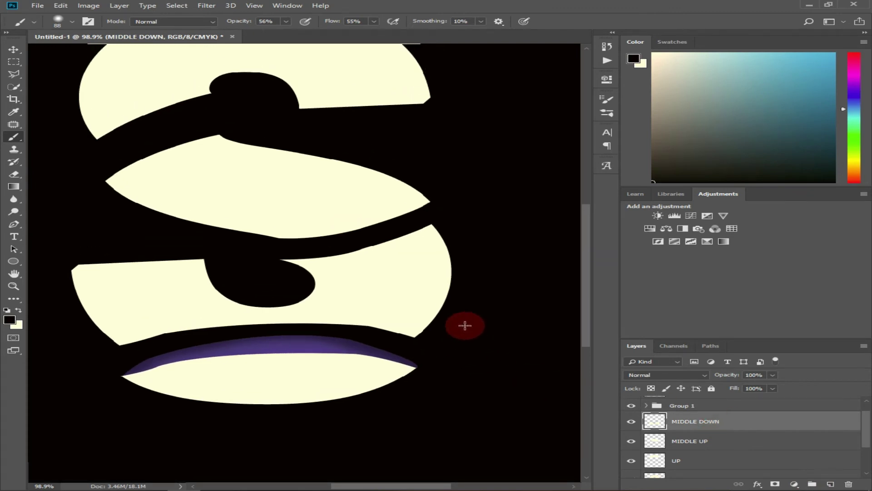
left_click(14, 224)
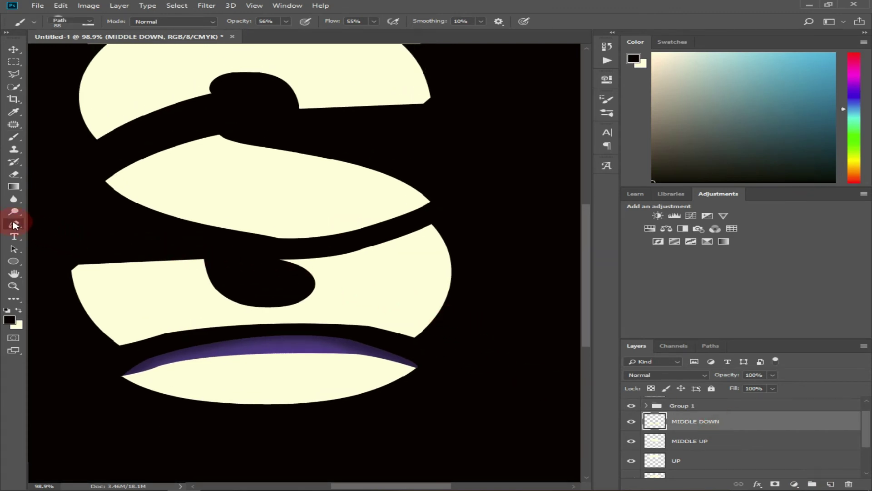
scroll(282, 256, "up", 3)
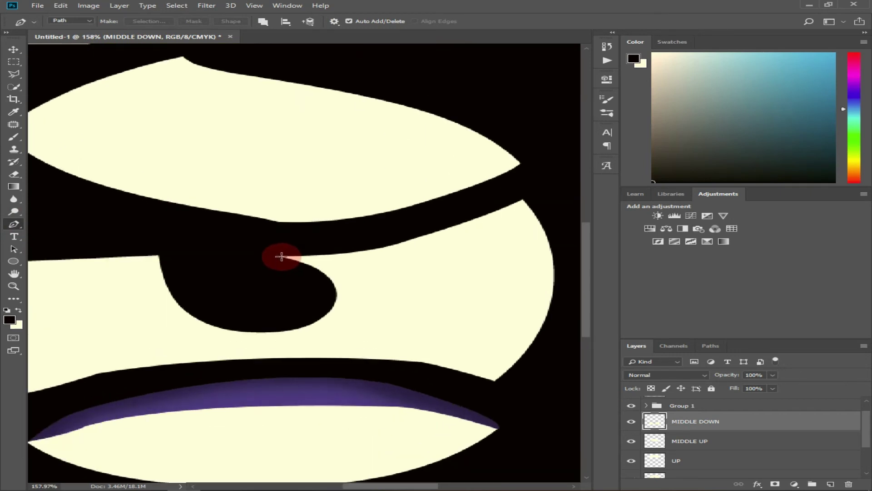
left_click(281, 256)
left_click_drag(333, 242, 376, 241)
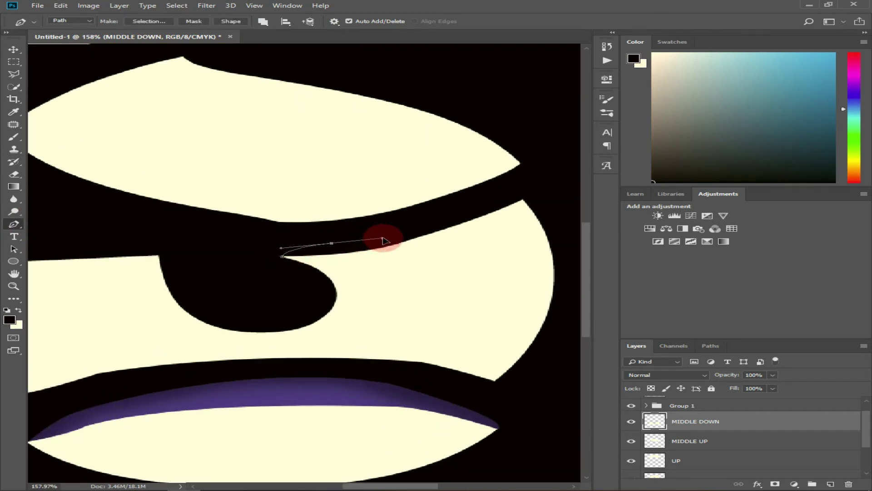
left_click_drag(474, 198, 495, 190)
left_click(523, 205)
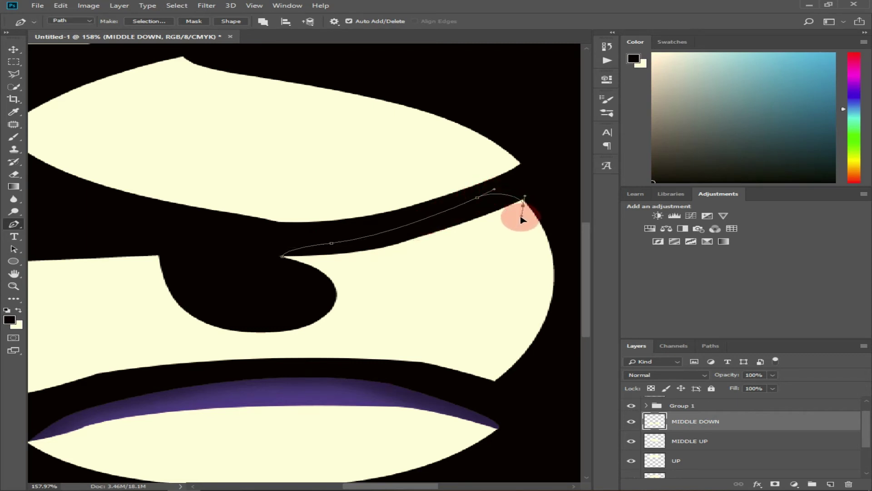
left_click_drag(515, 220, 520, 219)
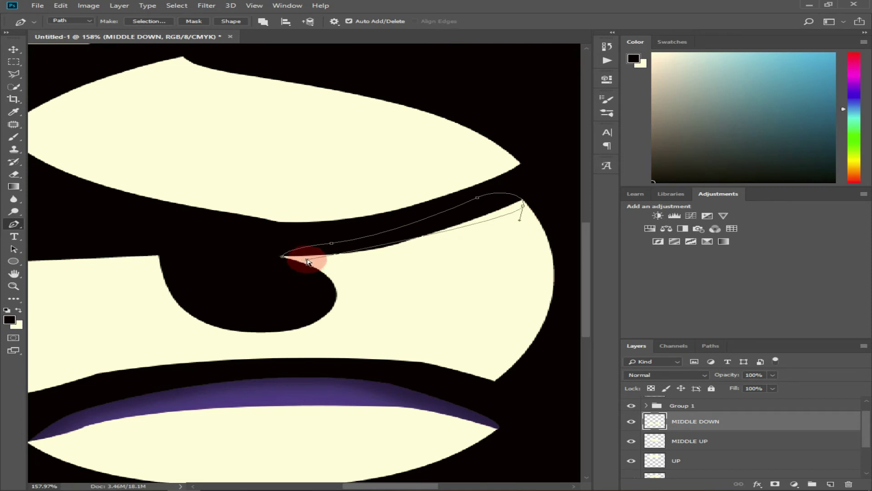
key("ctrl+z")
left_click_drag(283, 258, 171, 250)
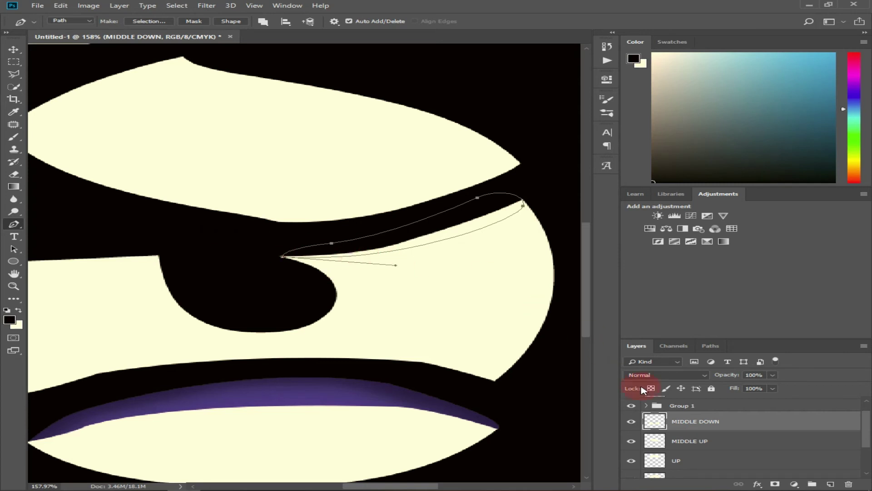
Fill the path with a green #14c102 Solid Color layer and place it directly below the MIDDLE DOWN layer
left_click(798, 479)
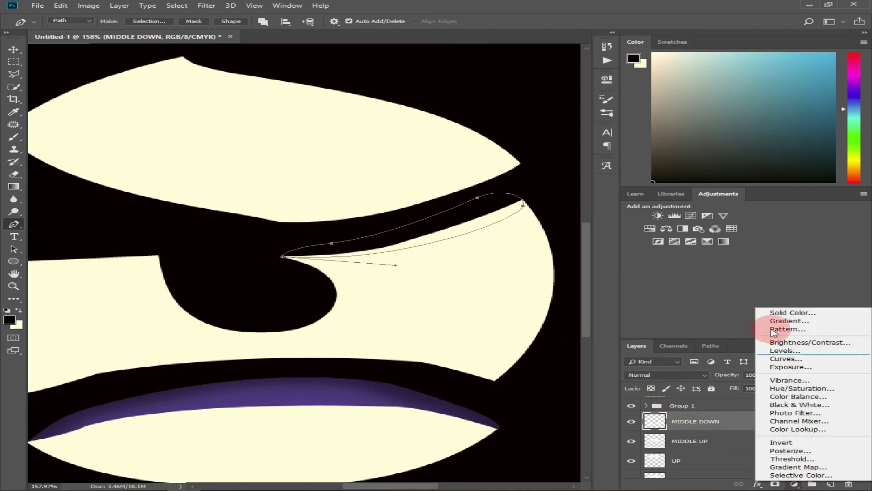
left_click(787, 315)
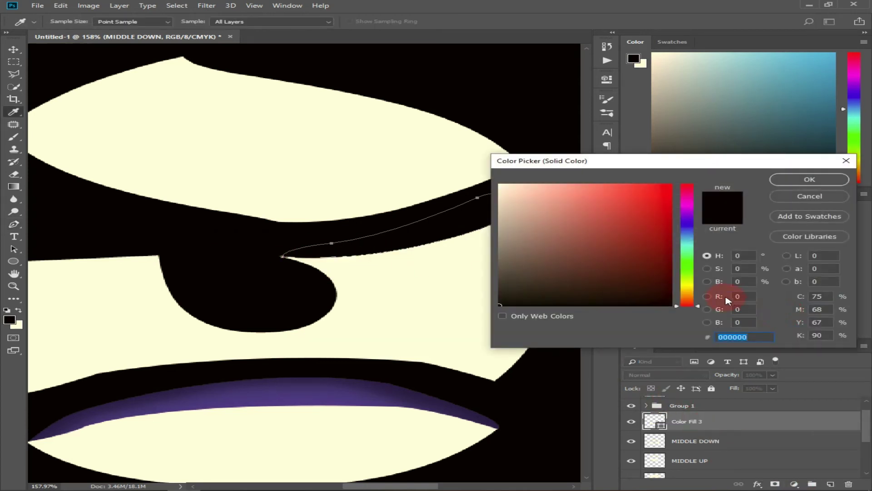
left_click(688, 269)
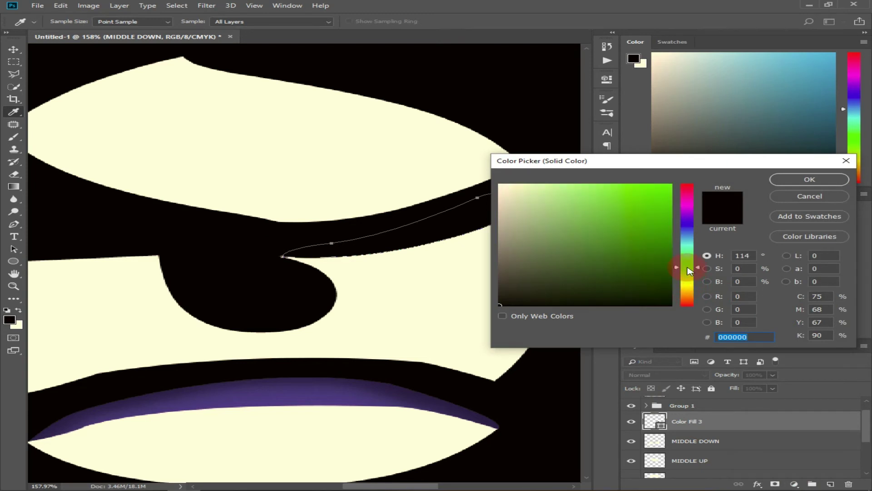
left_click_drag(654, 228, 674, 206)
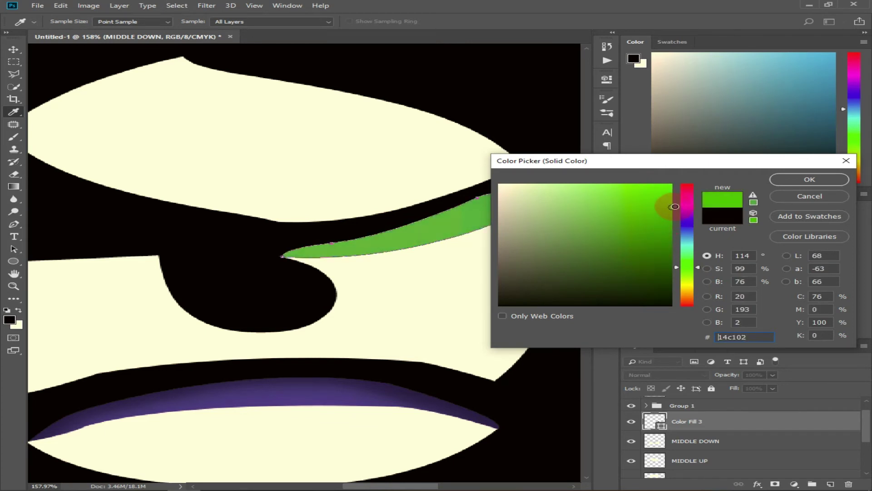
left_click(786, 180)
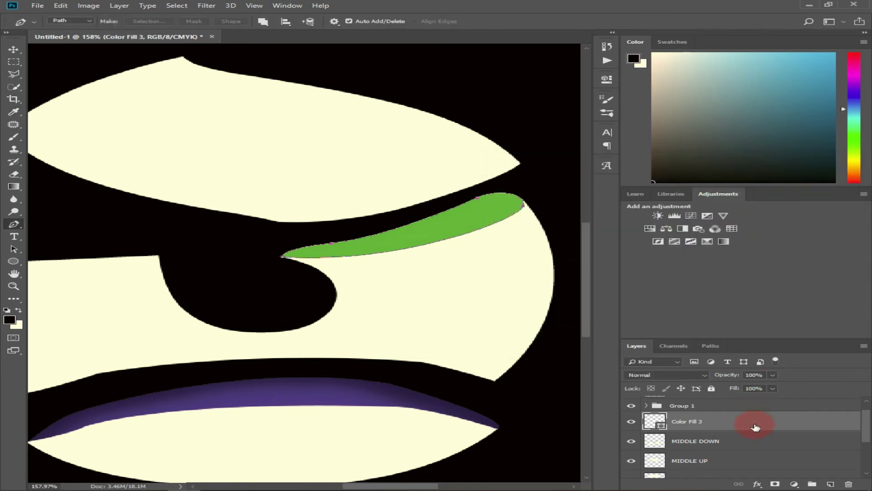
left_click_drag(756, 427, 756, 443)
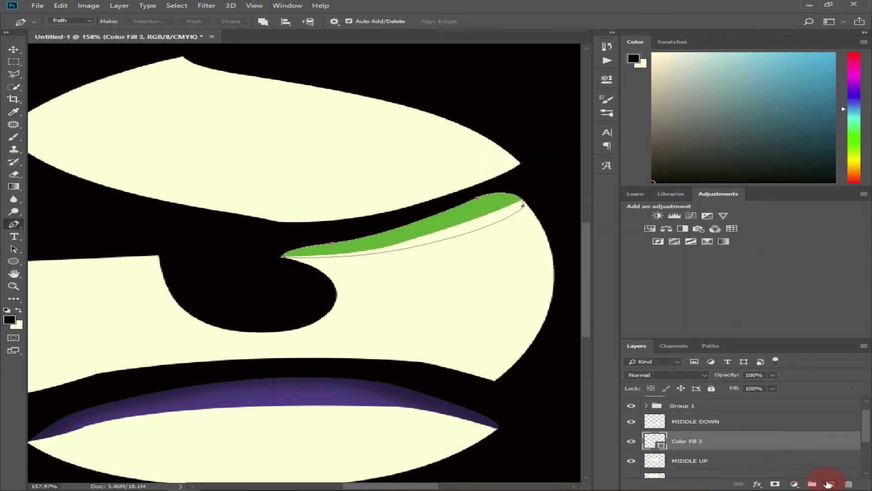
Clip a new layer to the green fill and paint soft black shading along the green shape's upper edge
right_click(755, 443)
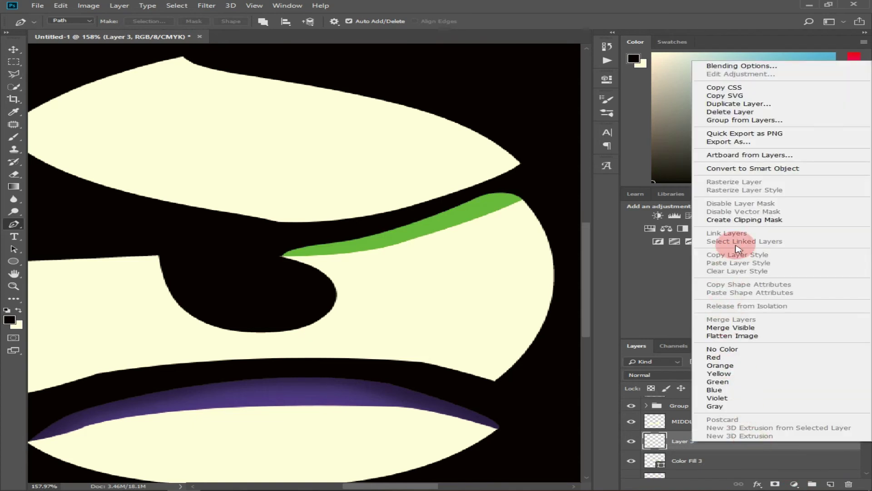
left_click(747, 220)
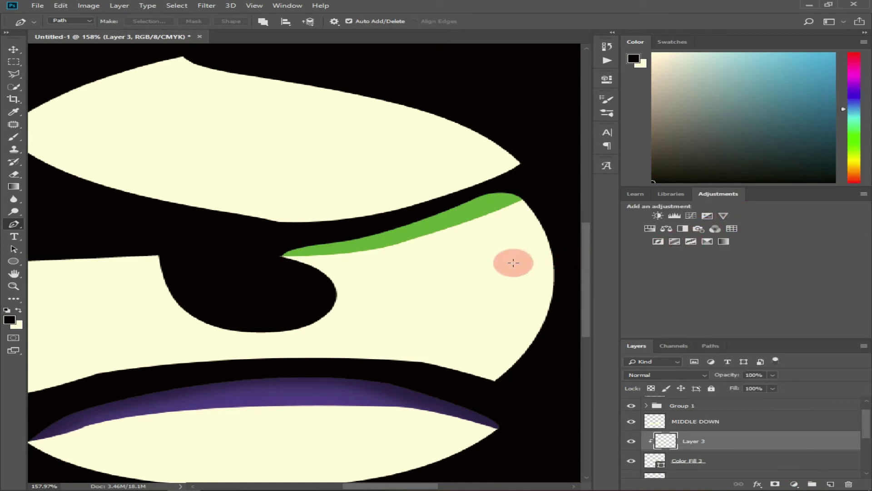
left_click_drag(13, 137, 41, 138)
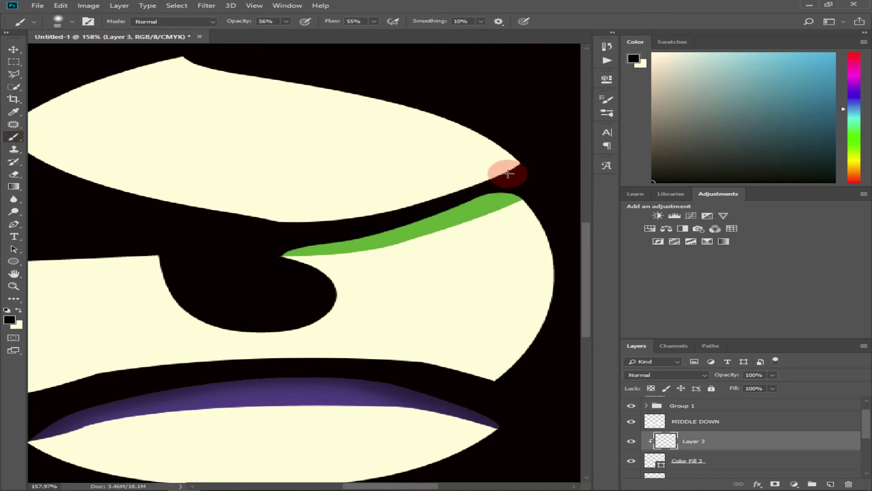
left_click_drag(500, 167, 267, 234)
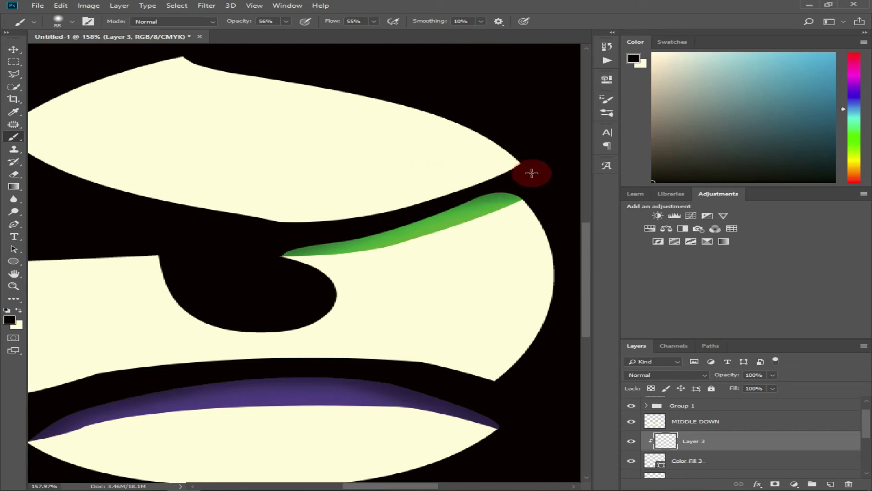
mouse_move(531, 174)
left_mouse_down()
mouse_move(297, 234)
mouse_move(252, 236)
left_mouse_up()
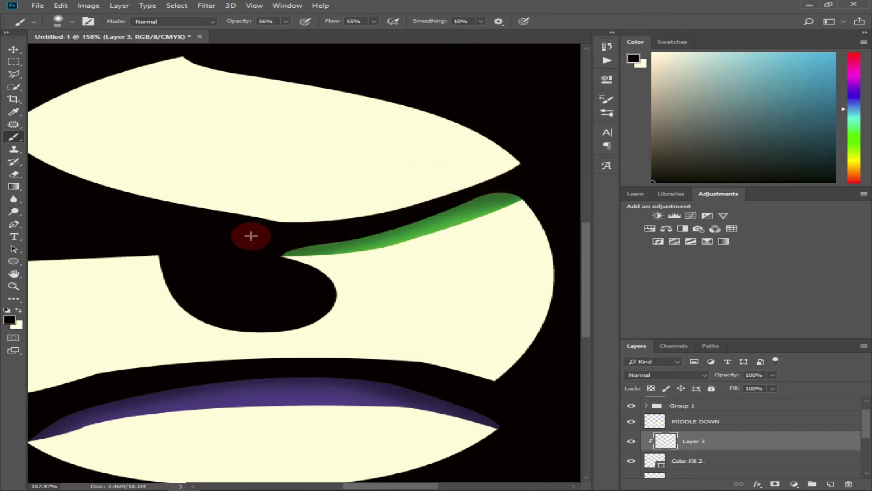
left_click_drag(491, 186, 289, 231)
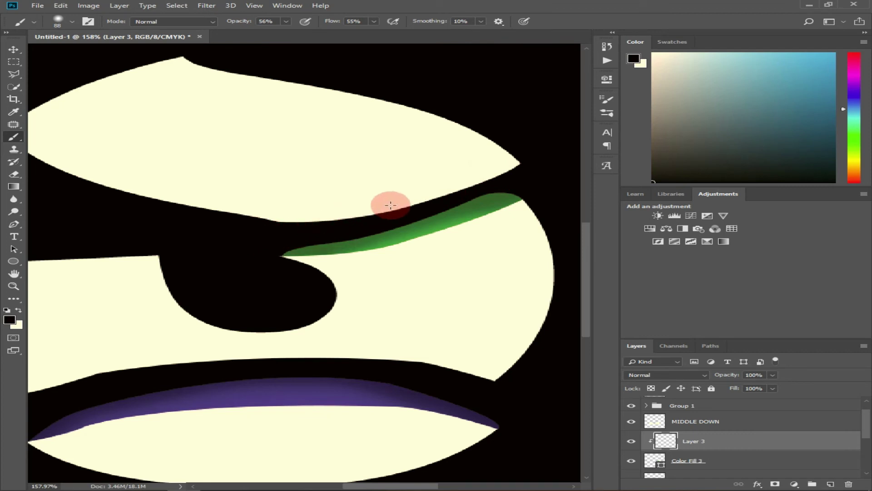
left_click_drag(499, 177, 260, 238)
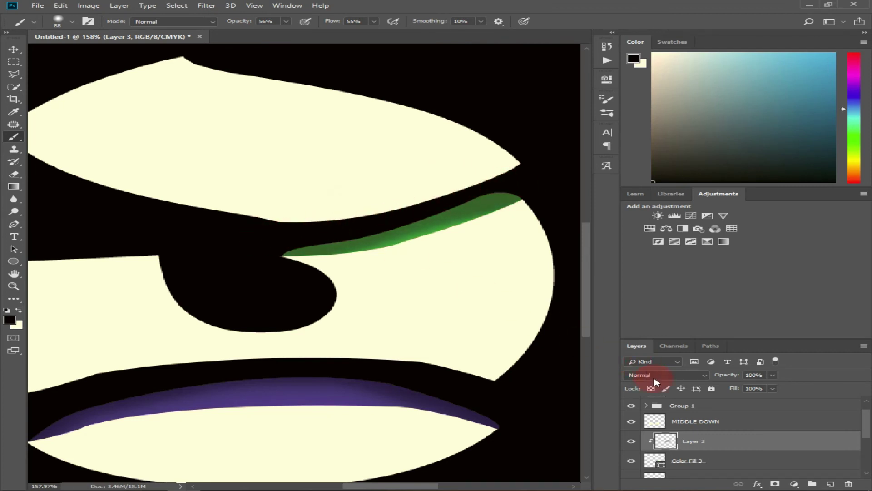
Group the MIDDLE DOWN layer with its clipped shading layer and green fill layer
left_click(734, 424)
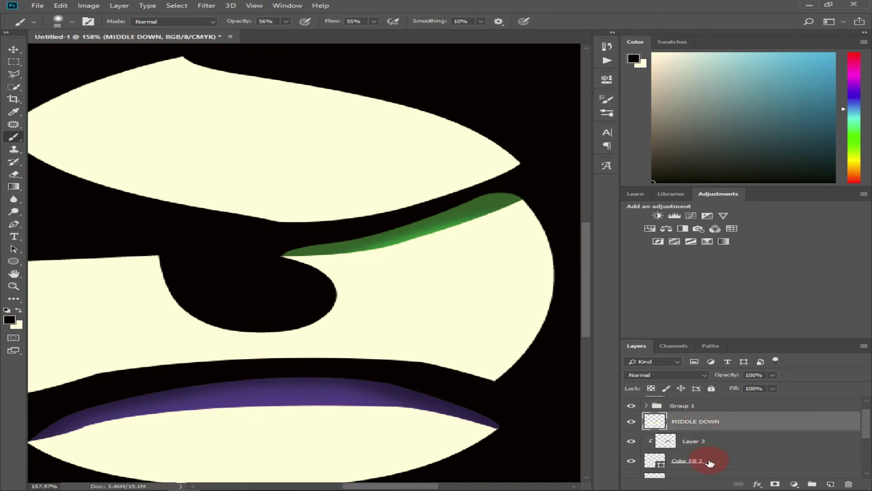
left_click(709, 462, "shift")
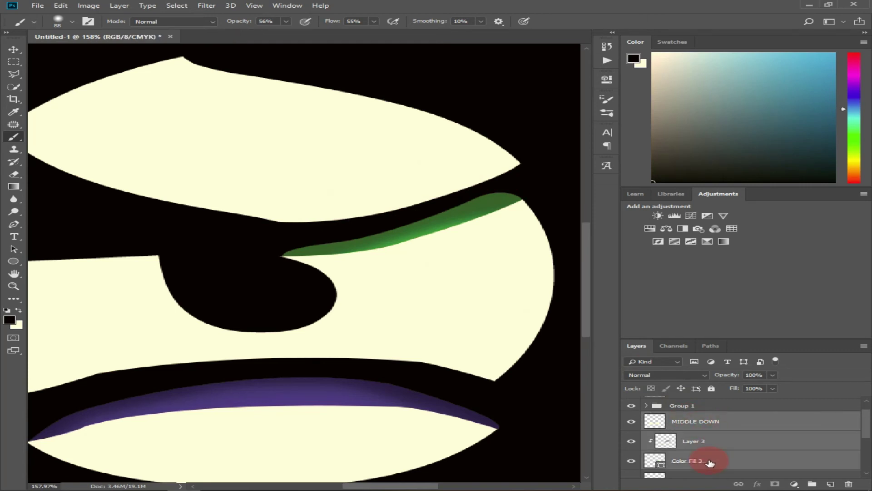
left_click(813, 484)
On the MIDDLE UP layer, draw a closed Pen tool path bulging above the section's upper left edge, from the left tip to the upper peak
left_click(712, 437)
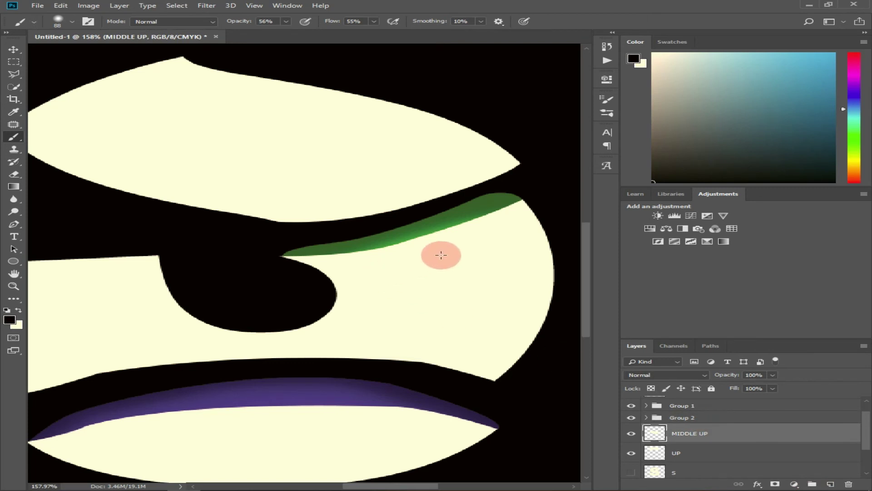
scroll(323, 200, "down", 2)
left_click_drag(588, 242, 588, 209)
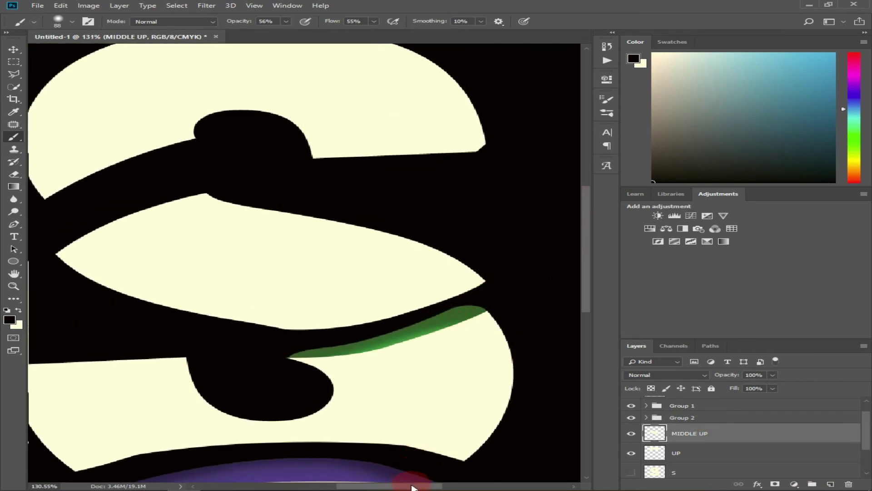
left_click_drag(409, 485, 382, 485)
scroll(275, 187, "up", 2)
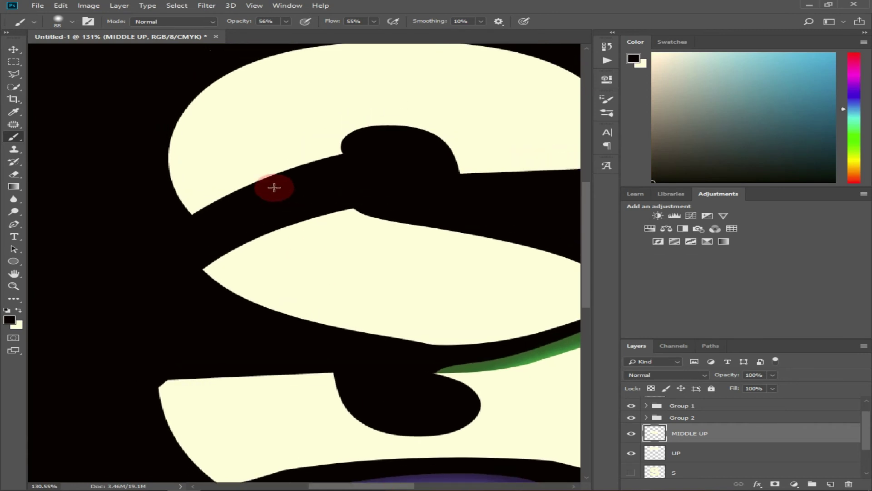
left_click(11, 228)
left_click(219, 269)
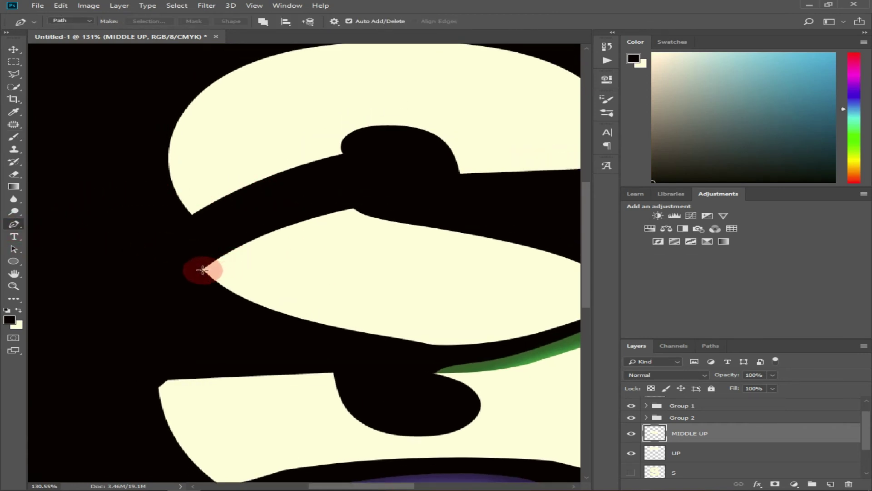
mouse_move(235, 226)
left_mouse_down()
mouse_move(292, 205)
mouse_move(339, 204)
mouse_move(267, 256)
left_mouse_up()
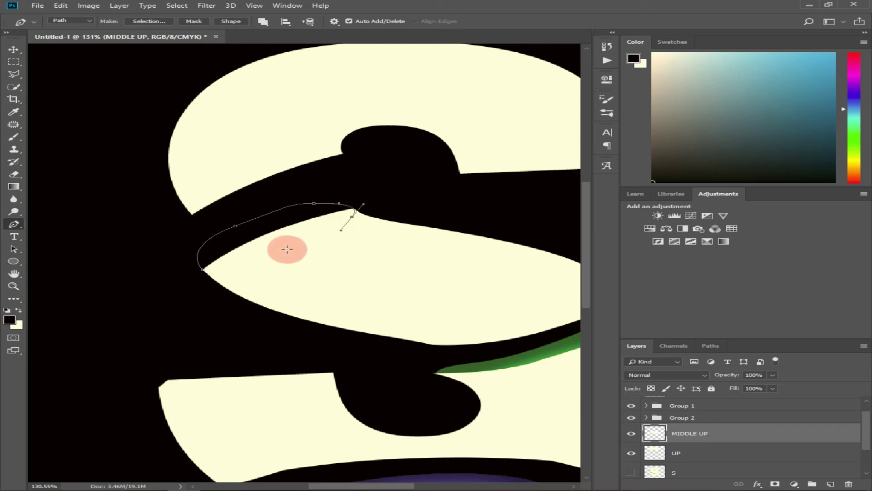
left_click(205, 271)
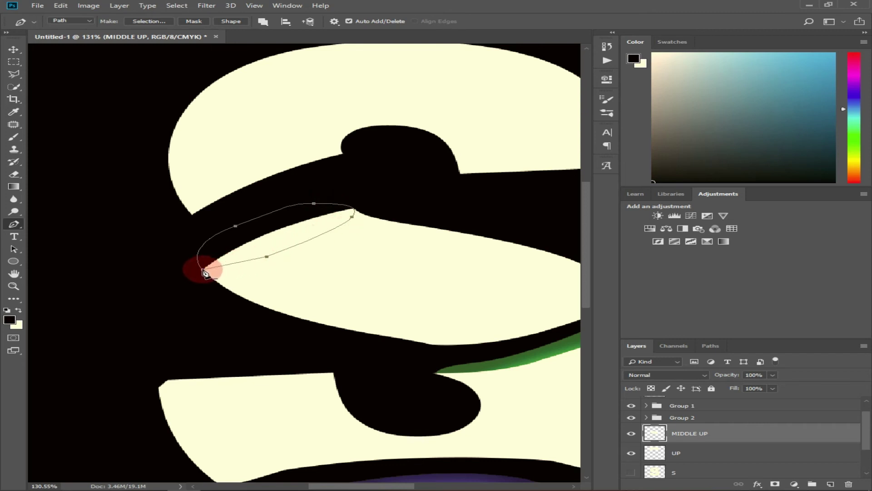
Fill the path with a yellow #f1fa00 Solid Color layer and place it directly below the MIDDLE UP layer
left_click(795, 482)
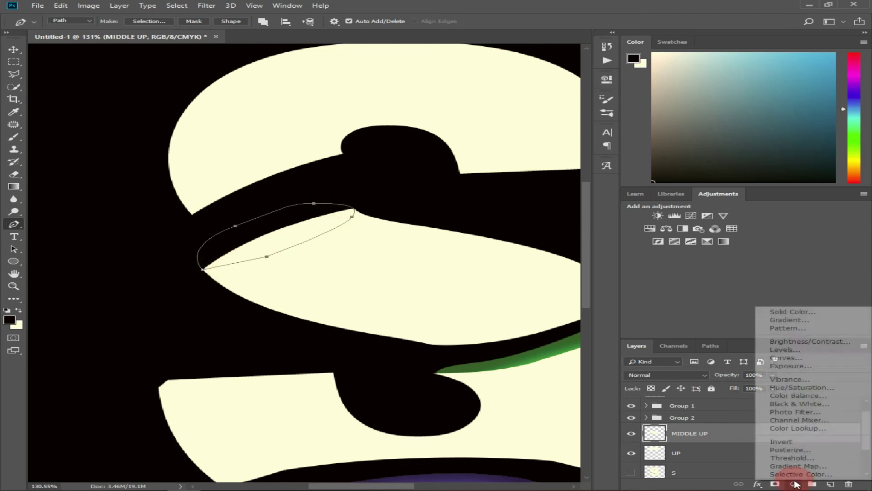
left_click(810, 312)
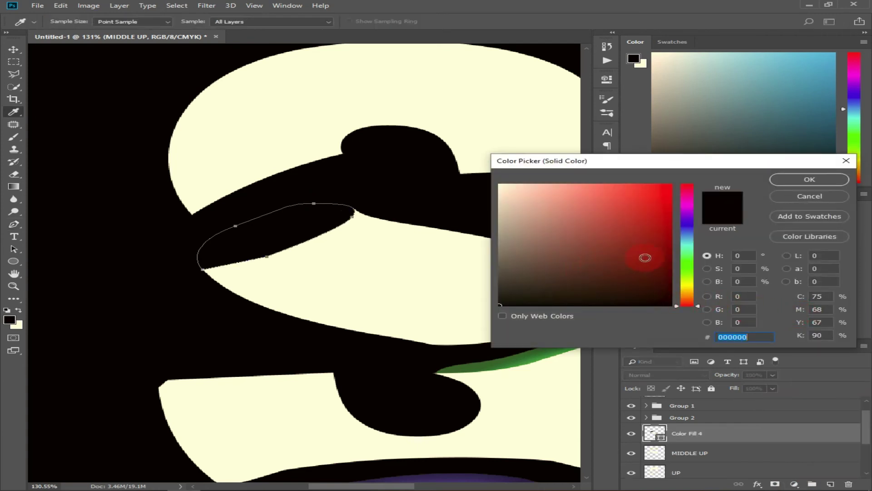
left_click(686, 286)
mouse_move(659, 232)
left_mouse_down()
mouse_move(653, 203)
mouse_move(674, 186)
left_mouse_up()
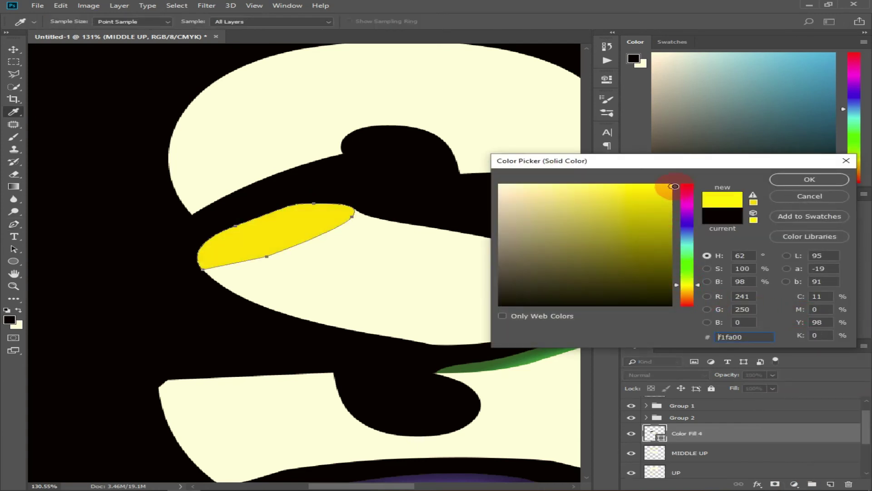
left_click(786, 181)
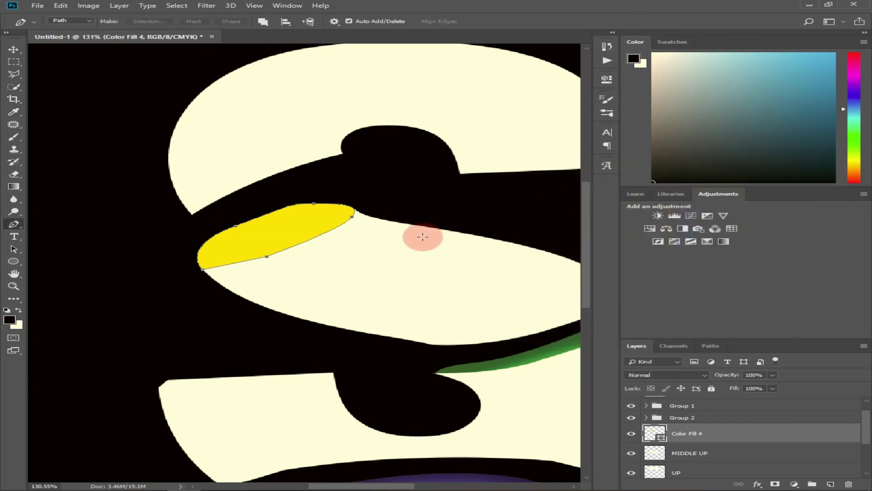
left_click_drag(744, 437, 745, 454)
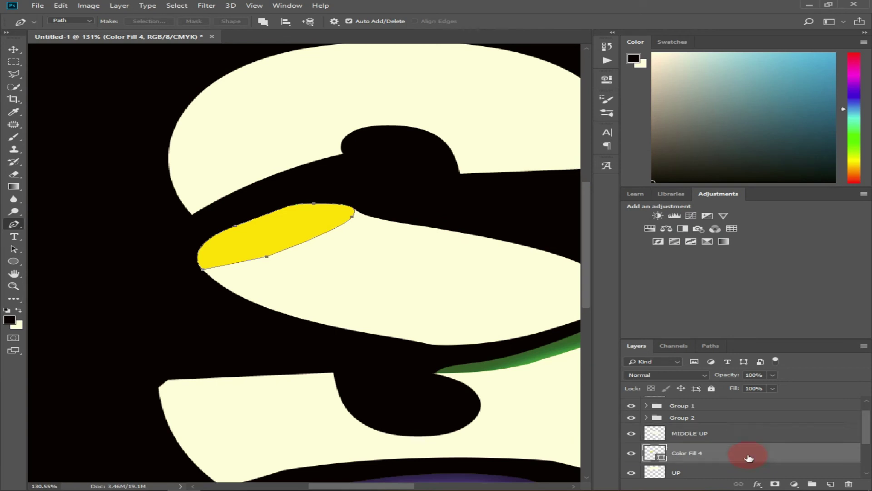
Clip a new layer to the yellow fill and brush soft black shading along the yellow shape's outer edge
left_click(829, 483)
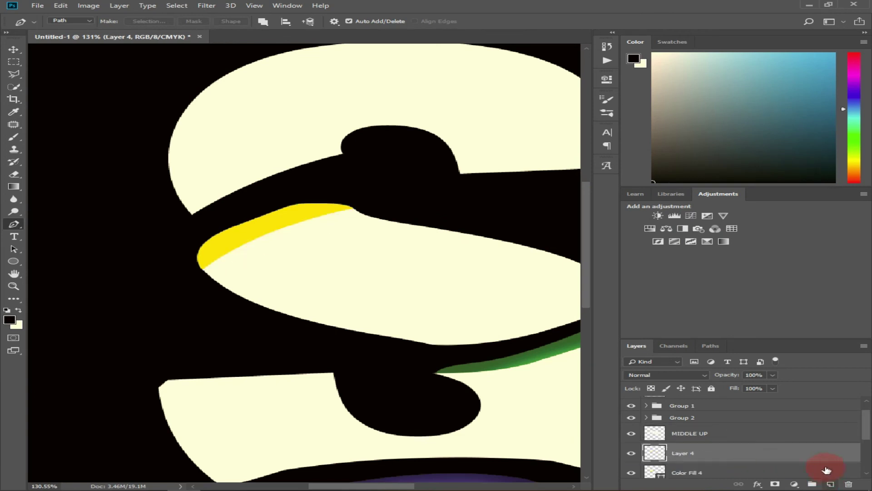
right_click(758, 458)
left_click(772, 234)
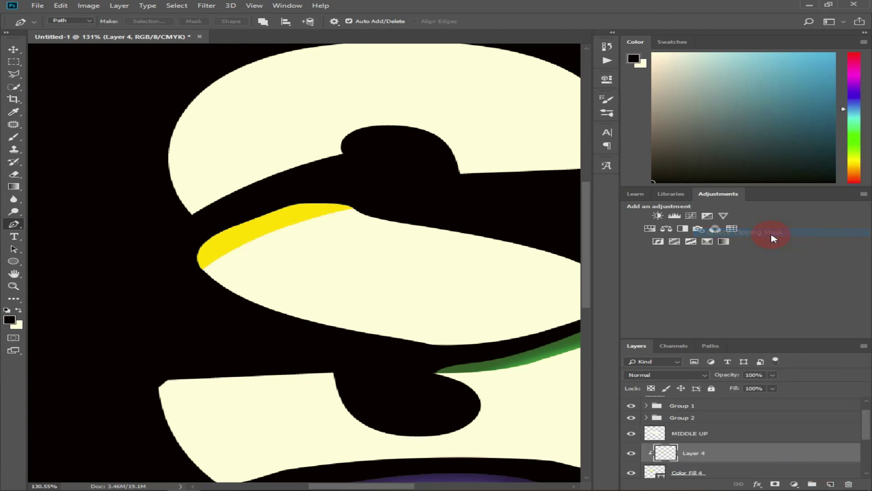
right_click(10, 146)
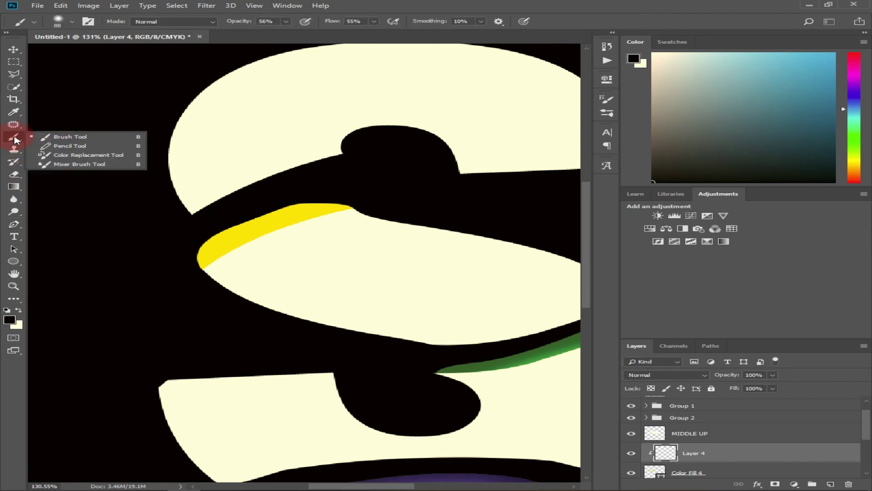
left_click(43, 136)
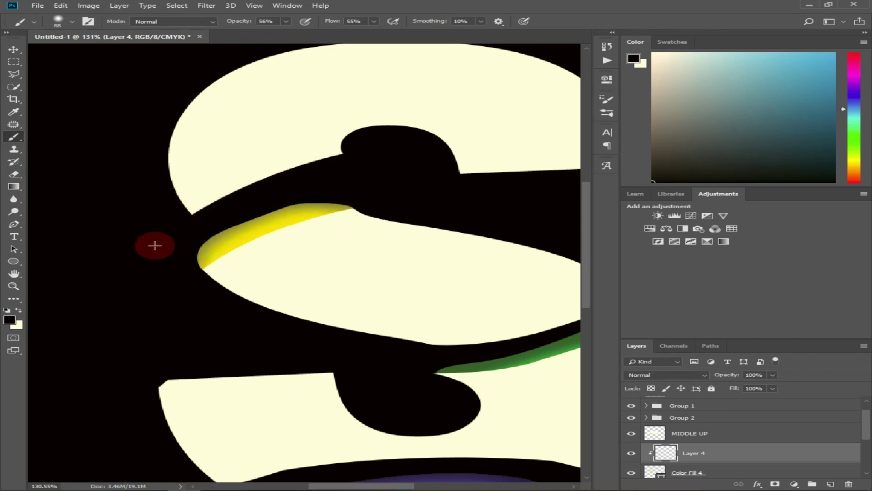
left_click_drag(259, 197, 146, 294)
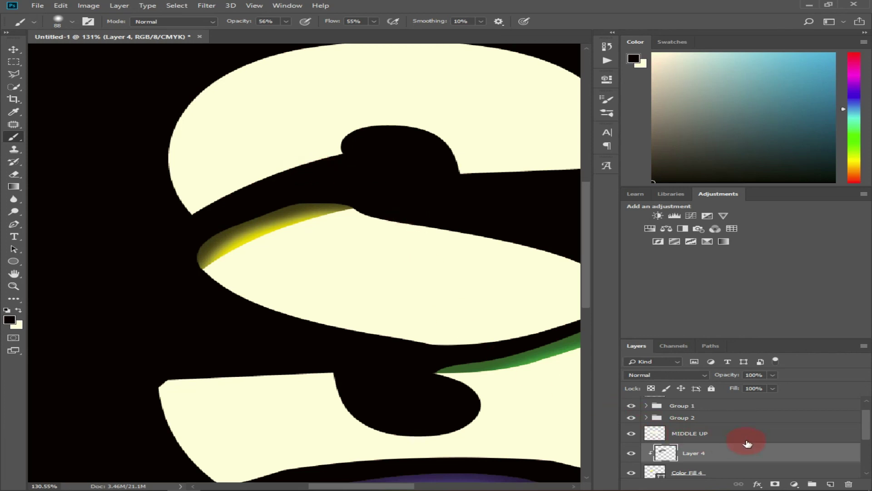
Group the MIDDLE UP layer with its clipped shading layer and yellow fill layer
scroll(742, 444, "down", 1)
left_click(726, 416)
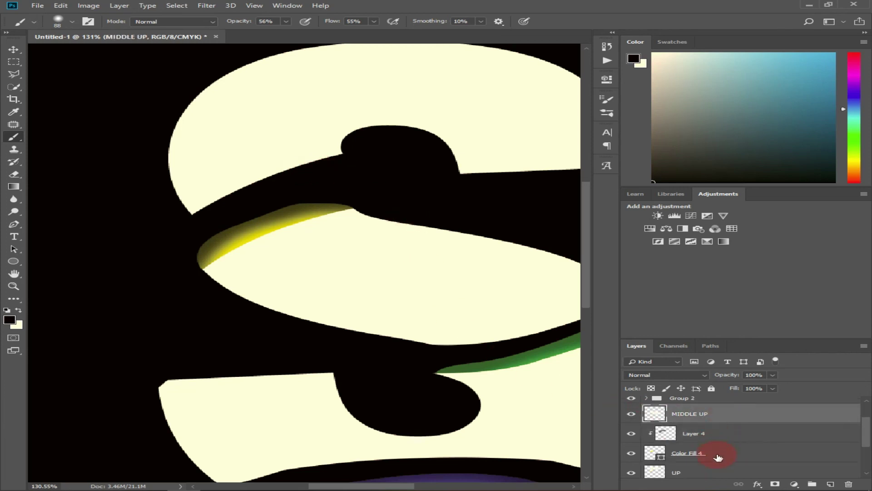
left_click(719, 455, "shift")
left_click(813, 483)
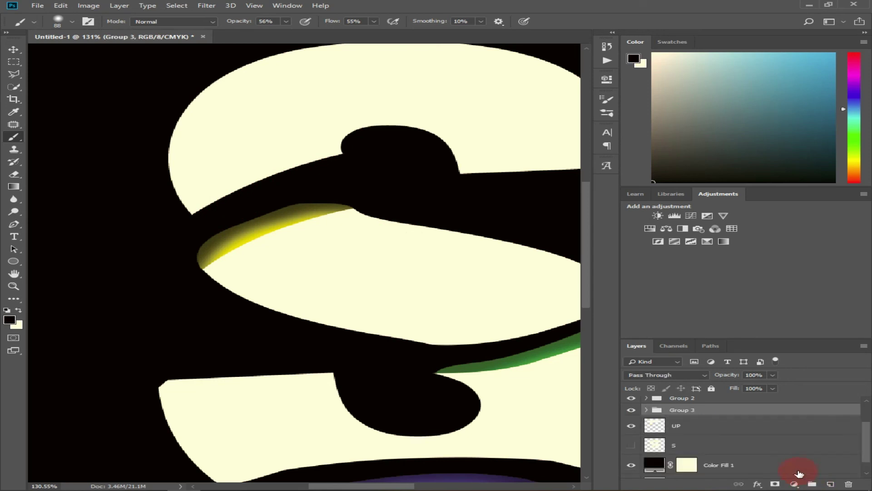
left_click(693, 425)
key("p")
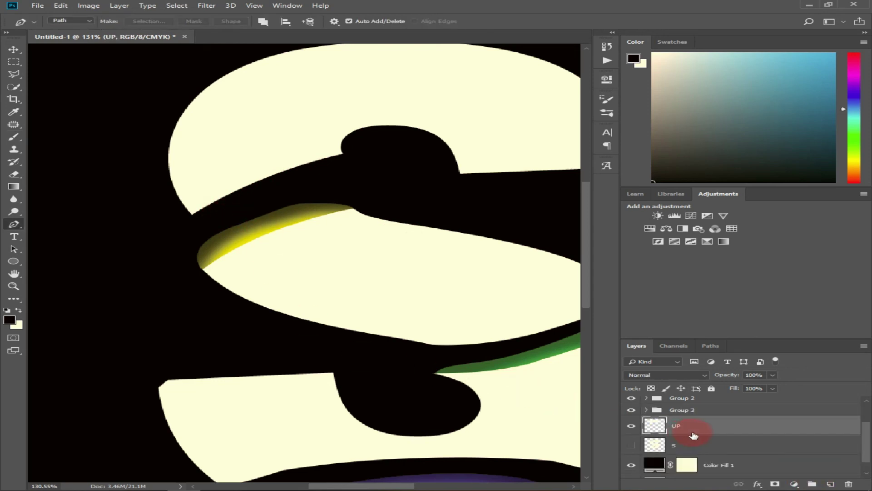
scroll(694, 434, "up", 1)
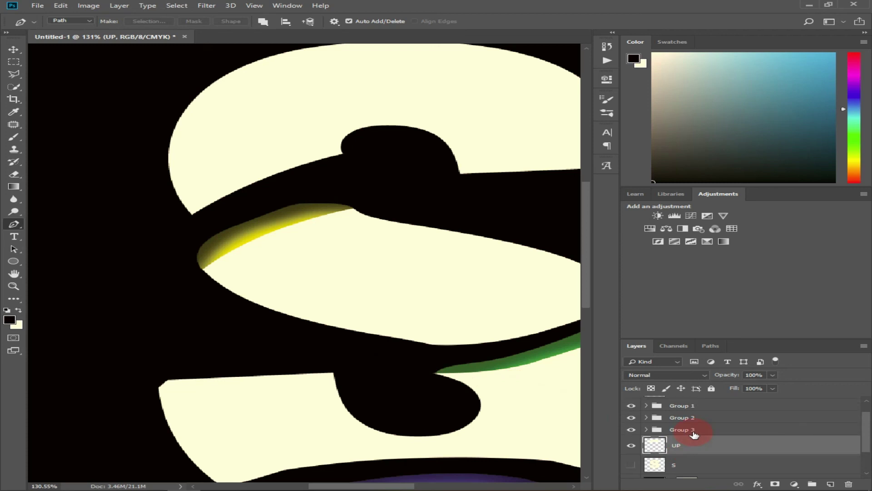
Move Group 3 up and slightly left with Free Transform, to X 453.50 px and Y 383.00 px
left_click(718, 431)
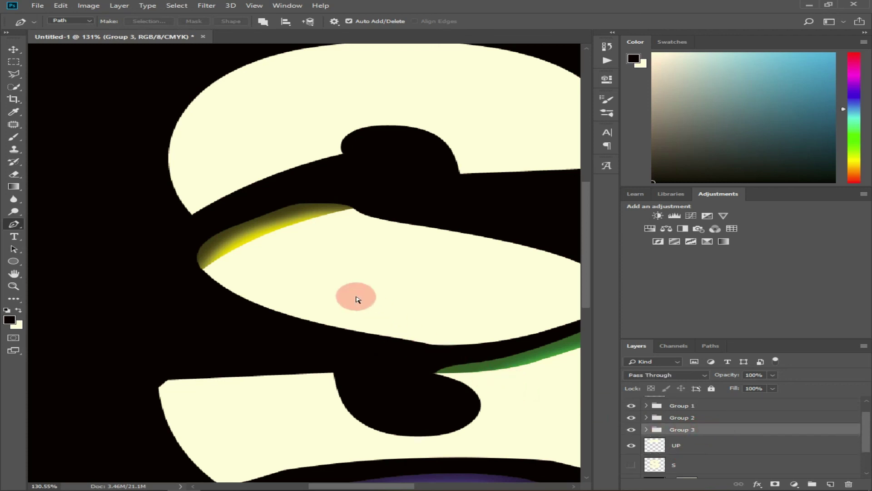
left_click(13, 50)
key("ctrl+t")
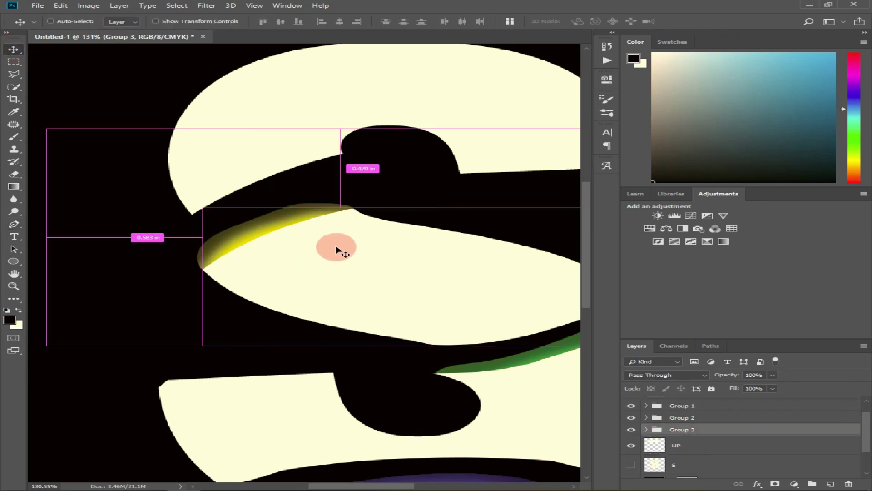
left_click_drag(376, 279, 374, 264)
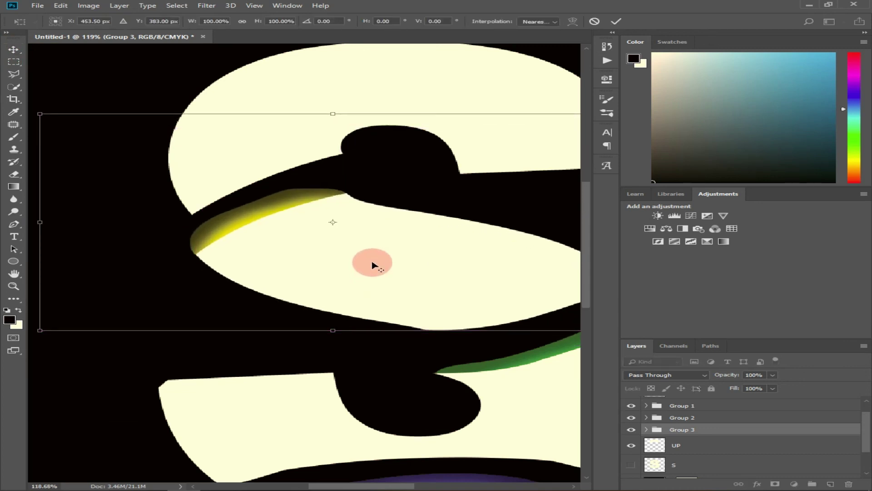
scroll(372, 265, "down", 1)
left_click(625, 21)
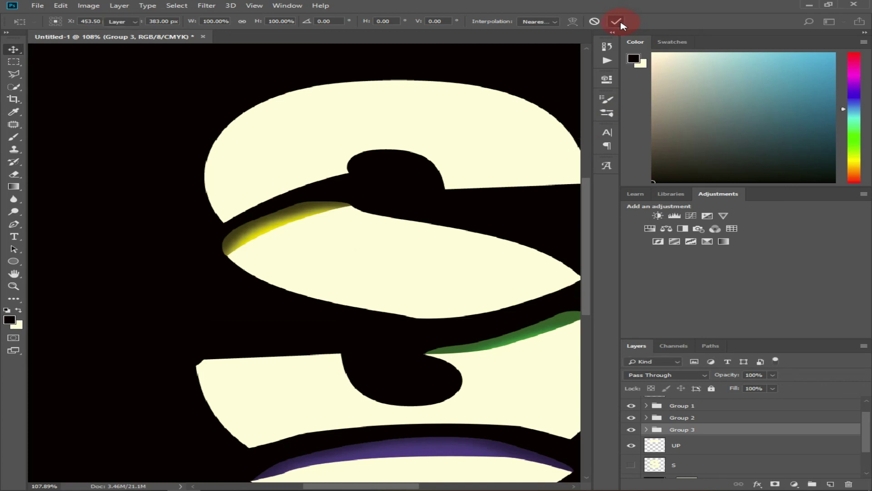
Stack the layers as UP, Group 3, Group 2, Group 1, and free-transform UP to X 546.24 px, Y 293.90 px with 13.57° rotation
left_click(717, 446)
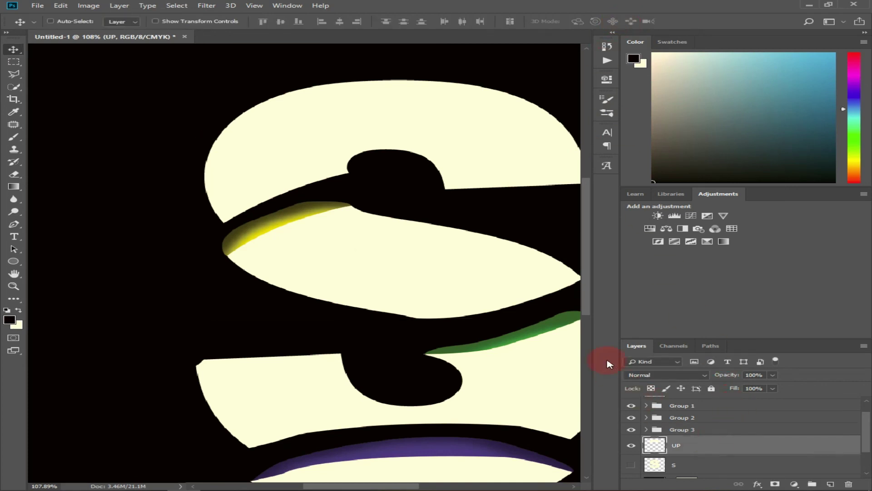
key("ctrl+t")
left_click_drag(395, 233, 408, 232)
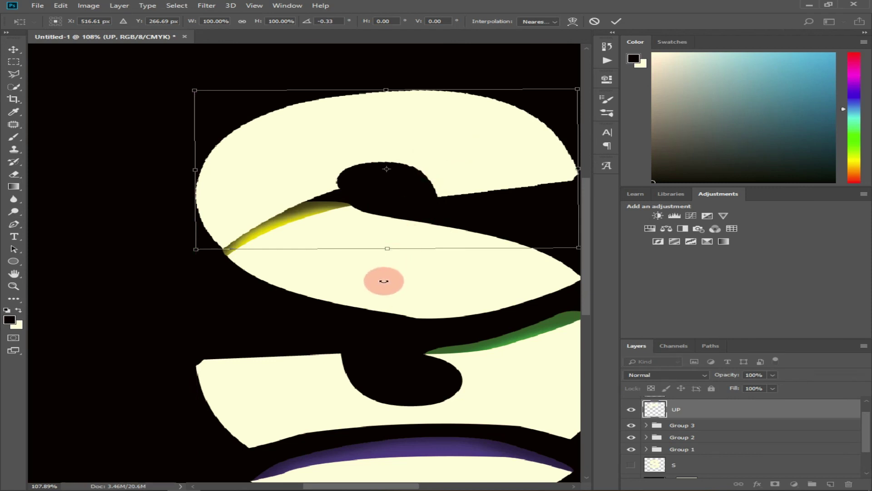
left_click_drag(383, 281, 361, 260)
left_click_drag(451, 198, 479, 207)
scroll(431, 219, "down", 5)
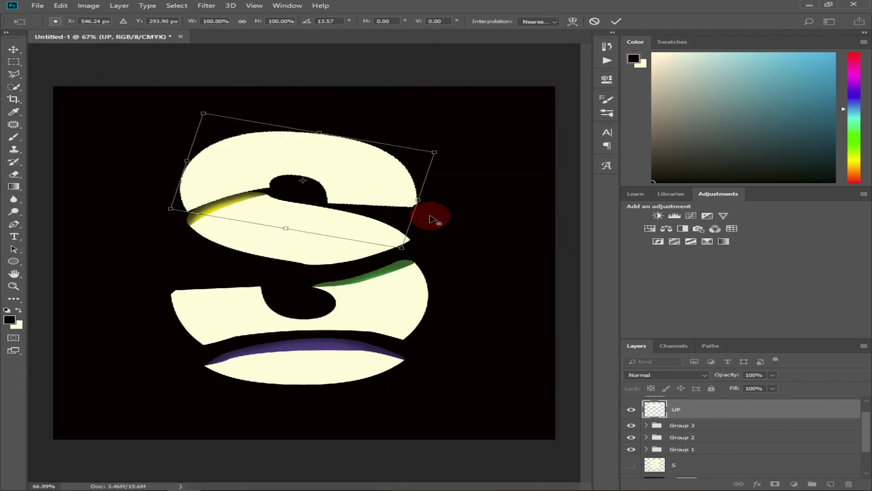
scroll(336, 189, "up", 2)
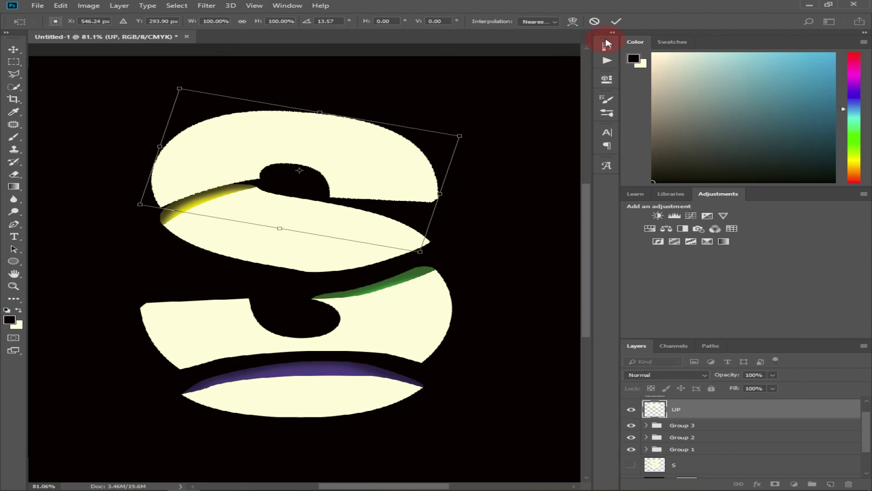
left_click(616, 22)
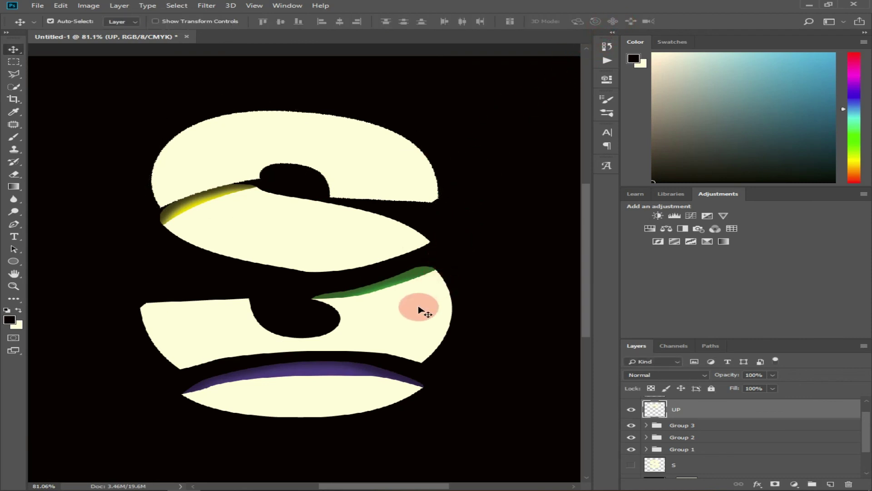
Free-transform Group 2 with a -3.69° rotation, moving it up to X 571.19 px and Y 596.41 px beneath the middle section
left_click(418, 310)
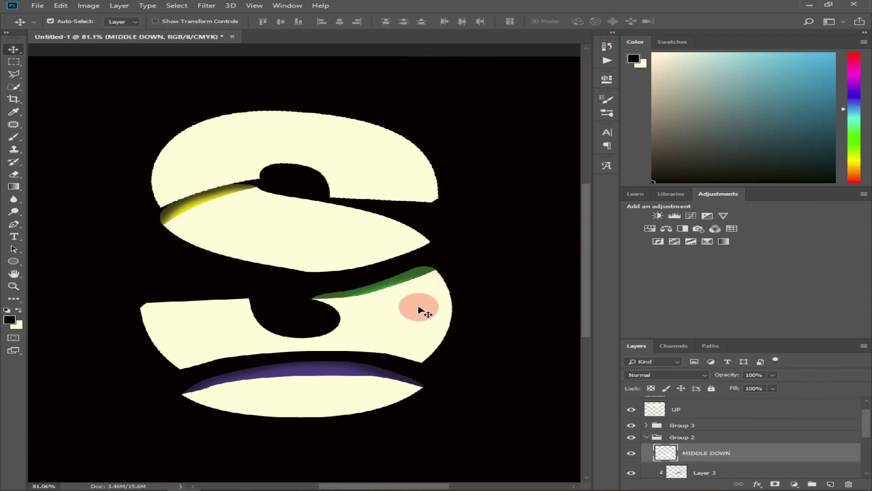
left_click(646, 438)
left_click(690, 438)
key("ctrl+t")
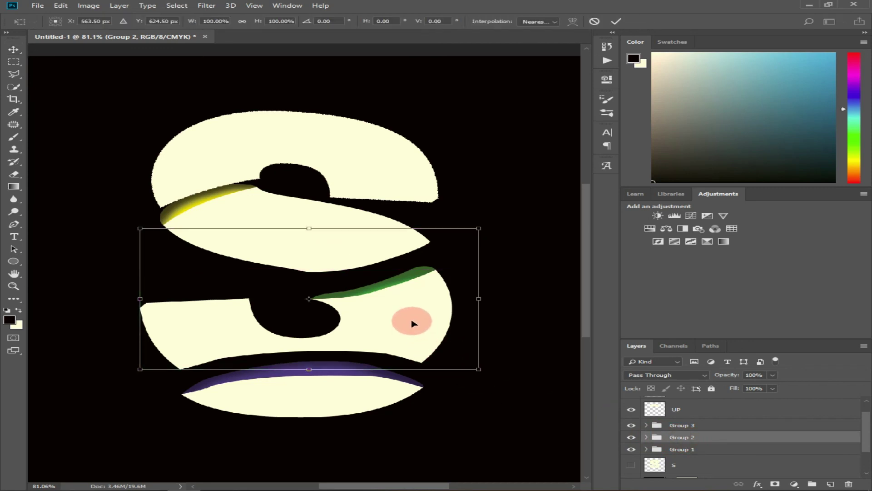
left_click_drag(413, 324, 376, 336)
left_click_drag(338, 373, 329, 372)
left_click_drag(380, 326, 375, 320)
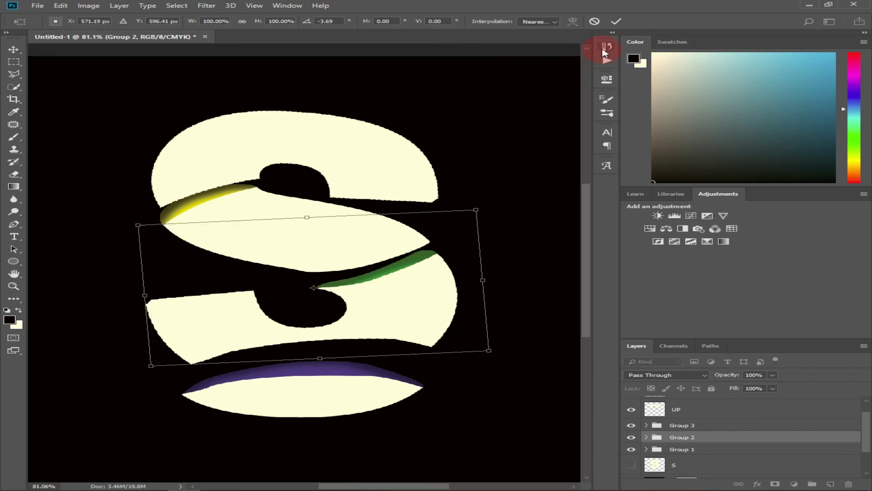
left_click(615, 24)
Free-transform Group 1 with a -4.09° rotation, moving it up to X 641.96 px and Y 757.95 px
left_click(331, 406)
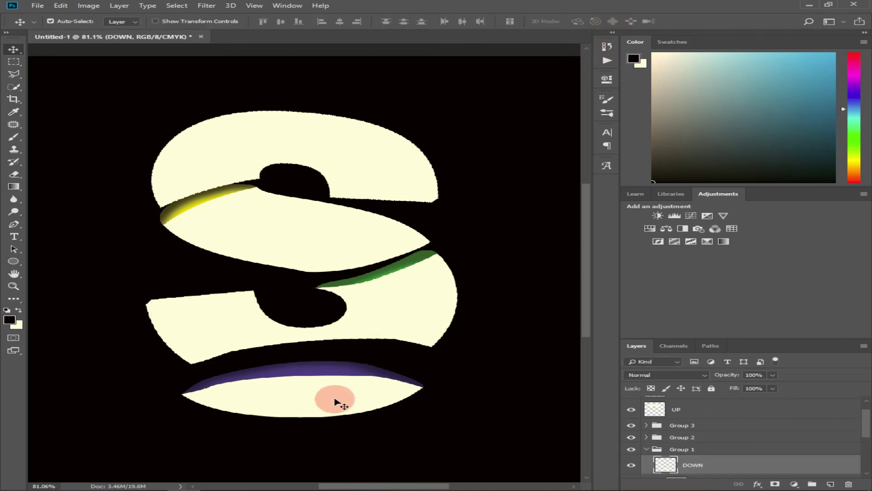
left_click(675, 451)
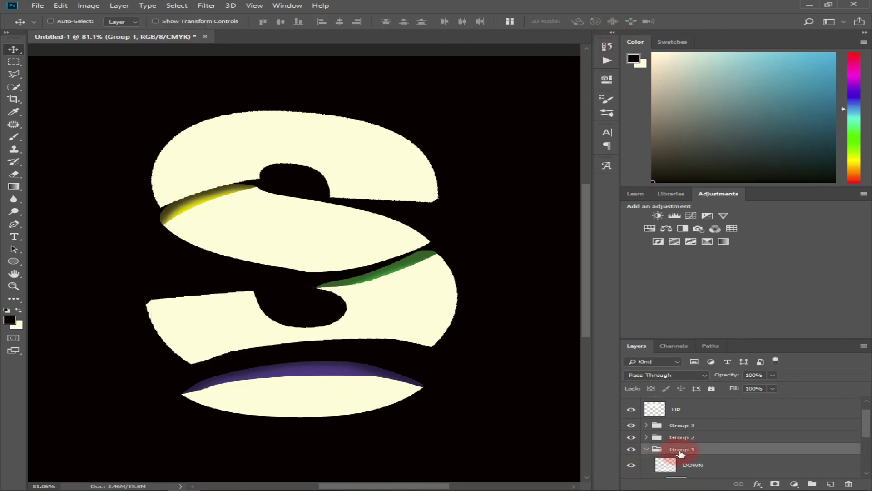
key("ctrl+t")
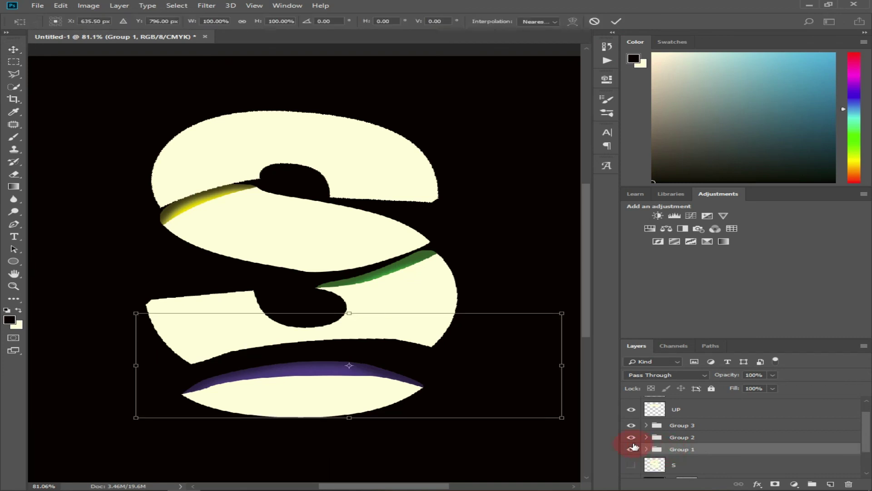
left_click_drag(347, 429, 348, 391)
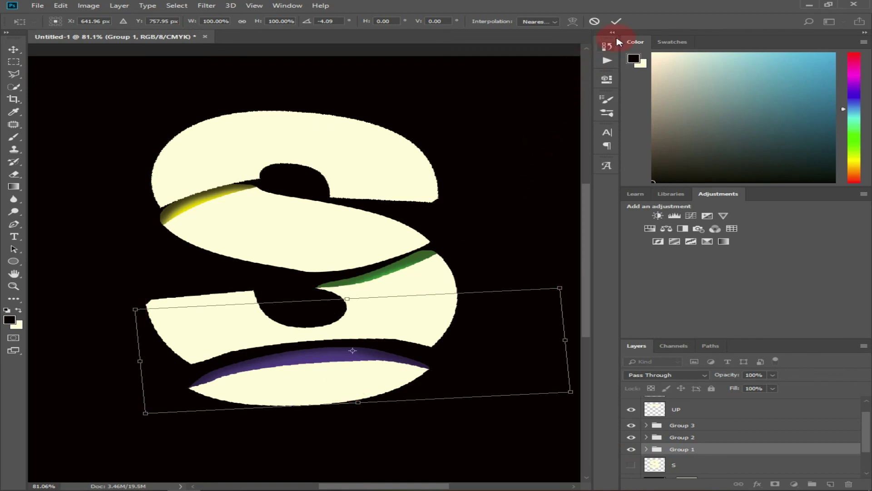
left_click(615, 22)
scroll(473, 214, "down", 2)
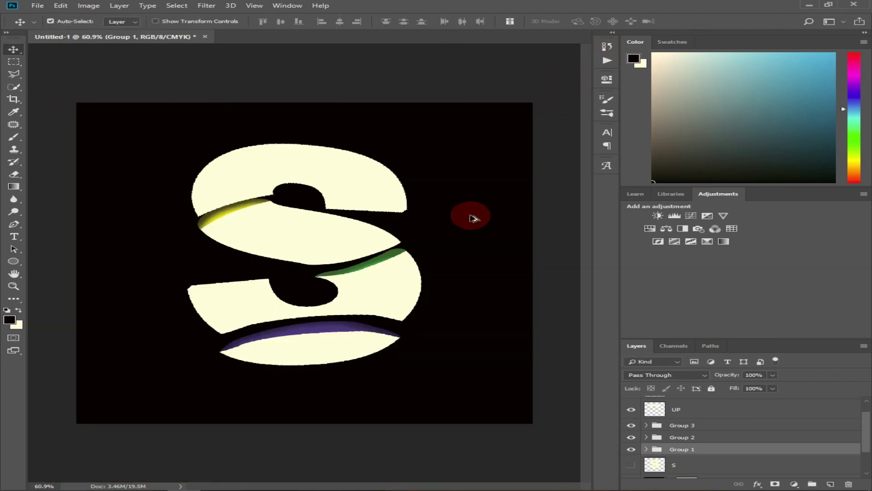